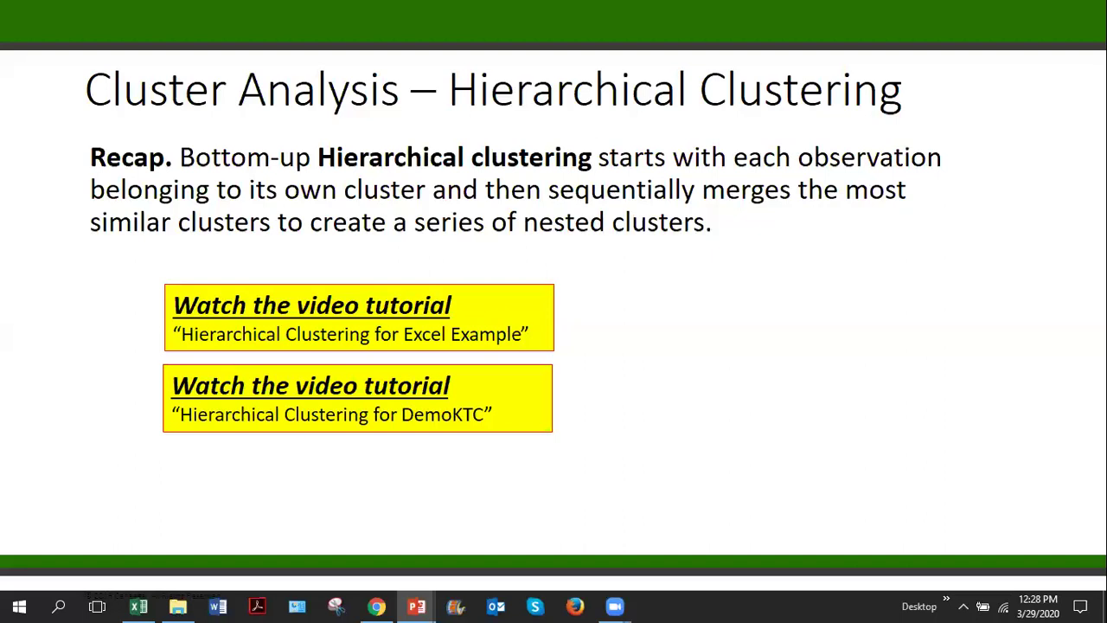
# - Switch from the PowerPoint slide show to the Single Linkage Clustering Example workbook in Excel
pyautogui.hotkey('alt', 'Tab')
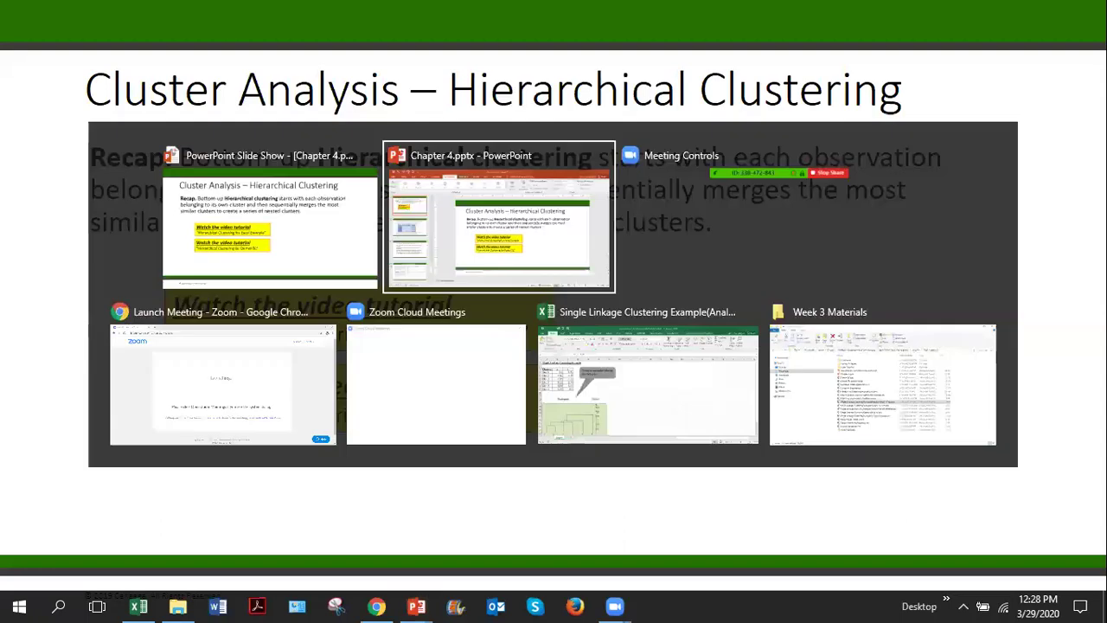
pyautogui.hotkey('alt', 'Tab')
pyautogui.hotkey('alt', 'Tab')
pyautogui.hotkey('alt', 'Tab')
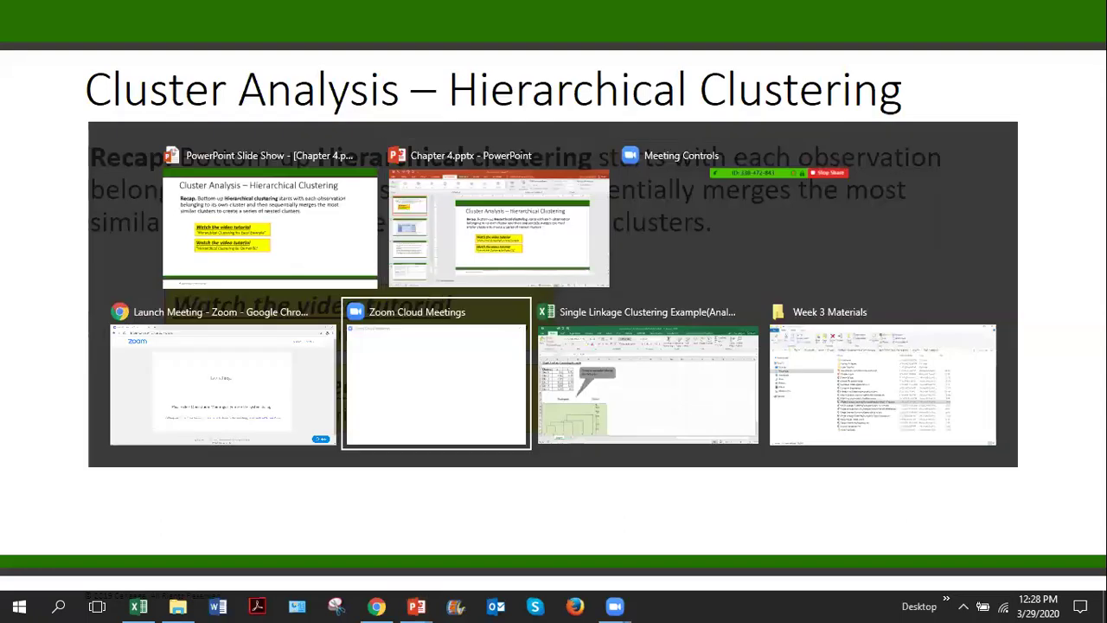
pyautogui.hotkey('alt', 'Tab')
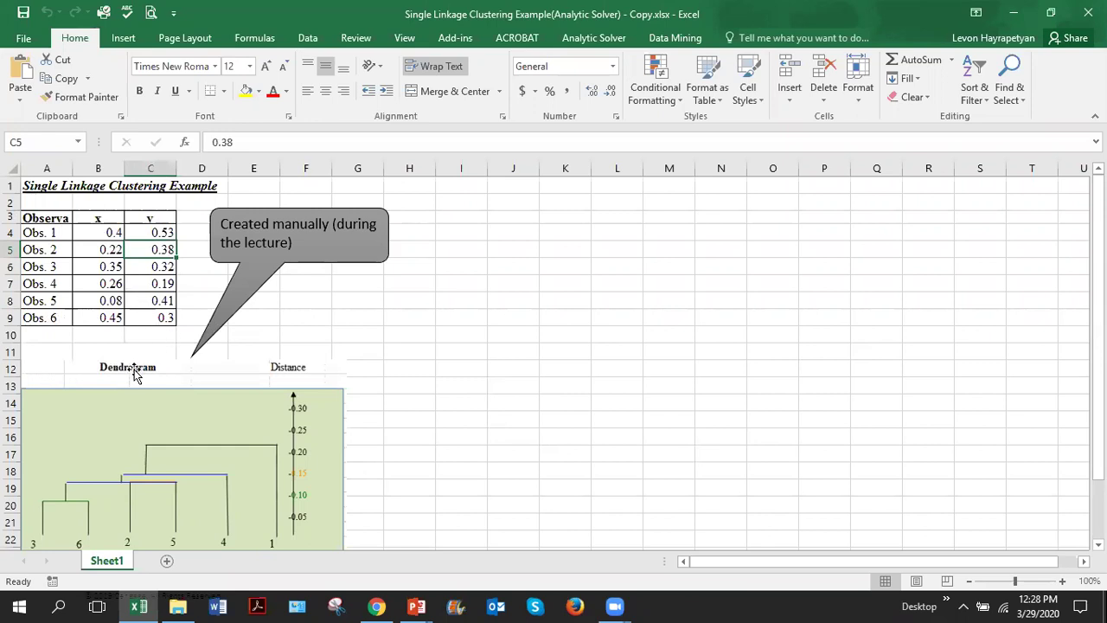
pyautogui.scroll(-1, 138, 370)
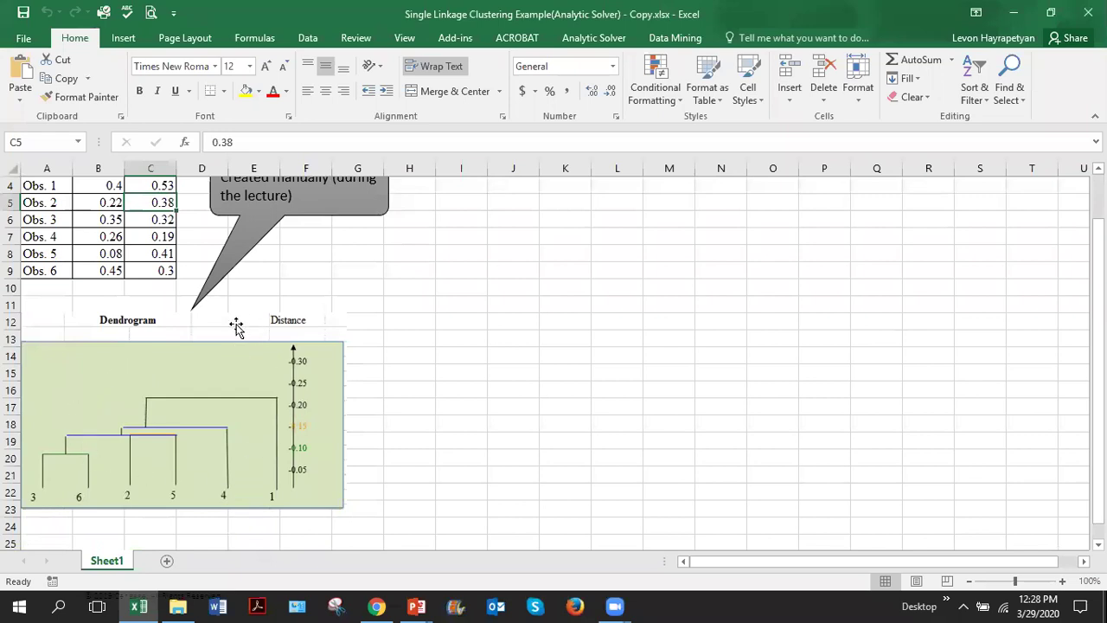
pyautogui.scroll(1, 237, 322)
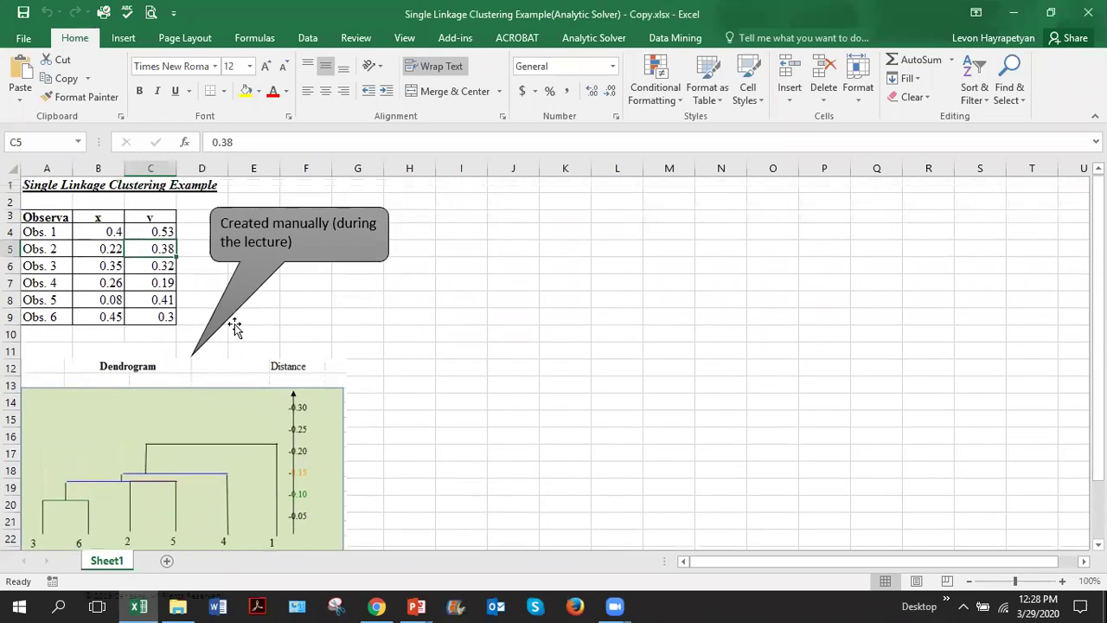
pyautogui.click(95, 247)
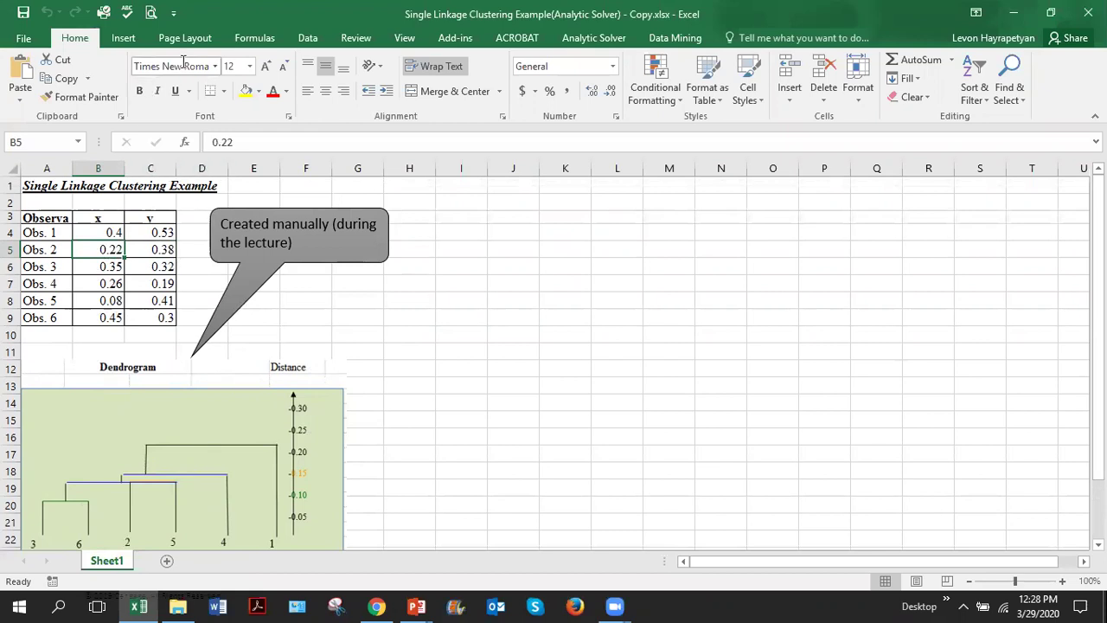
# - Show the Data Mining tab and turn off automatic update checks with 'Do not check for updates'
pyautogui.click(683, 37)
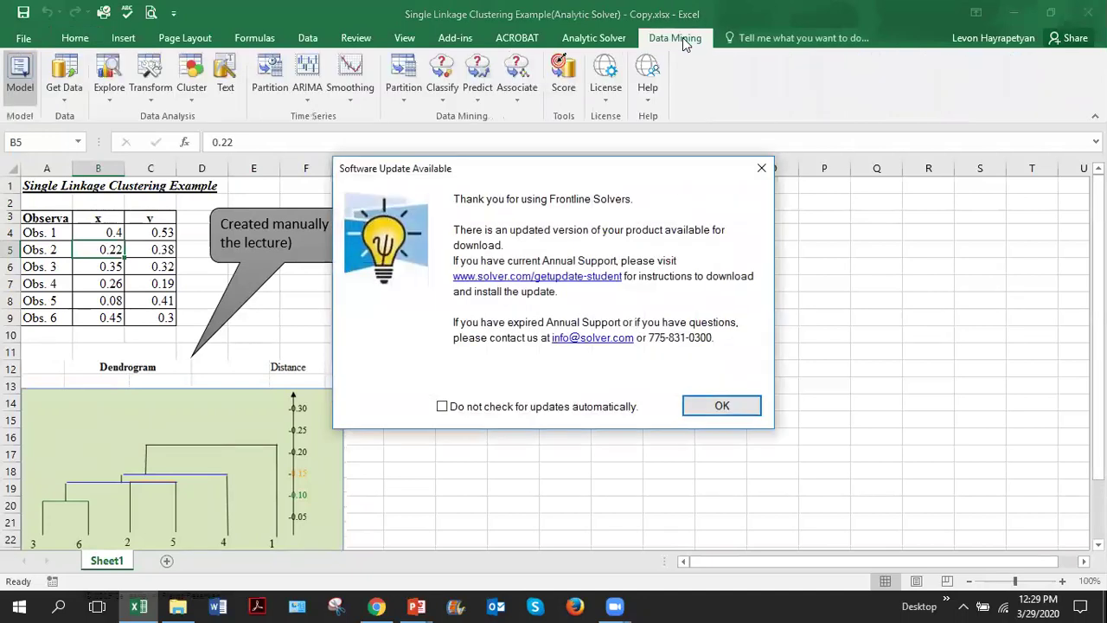
pyautogui.click(443, 407)
pyautogui.click(702, 407)
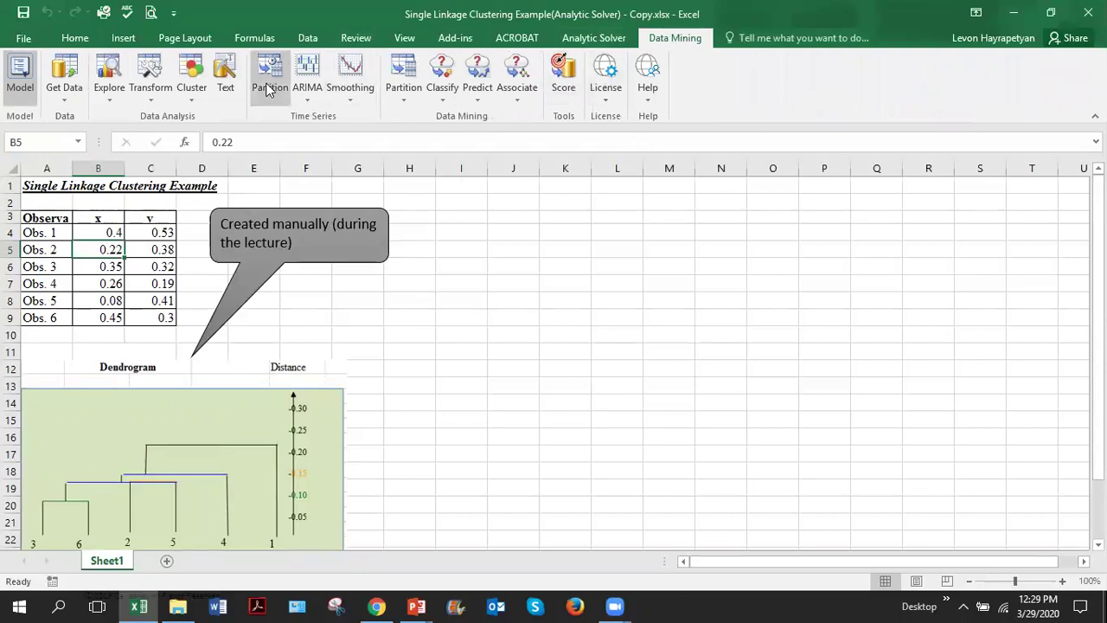
# - With Obs. 3's x value selected, choose Cluster > Hierarchical Clustering
pyautogui.click(193, 102)
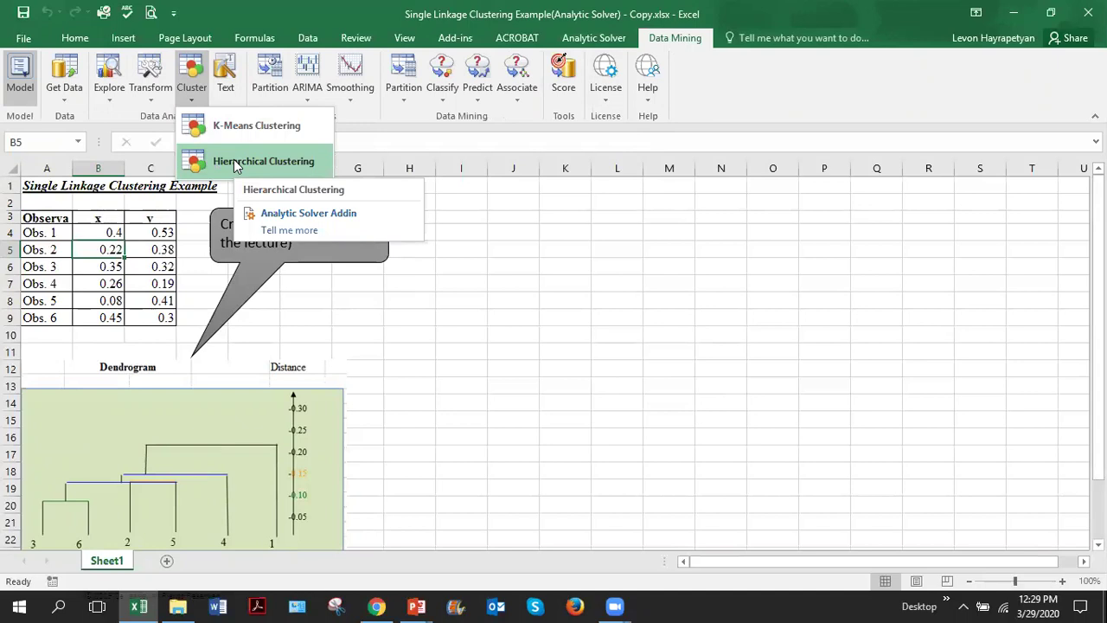
pyautogui.click(116, 288)
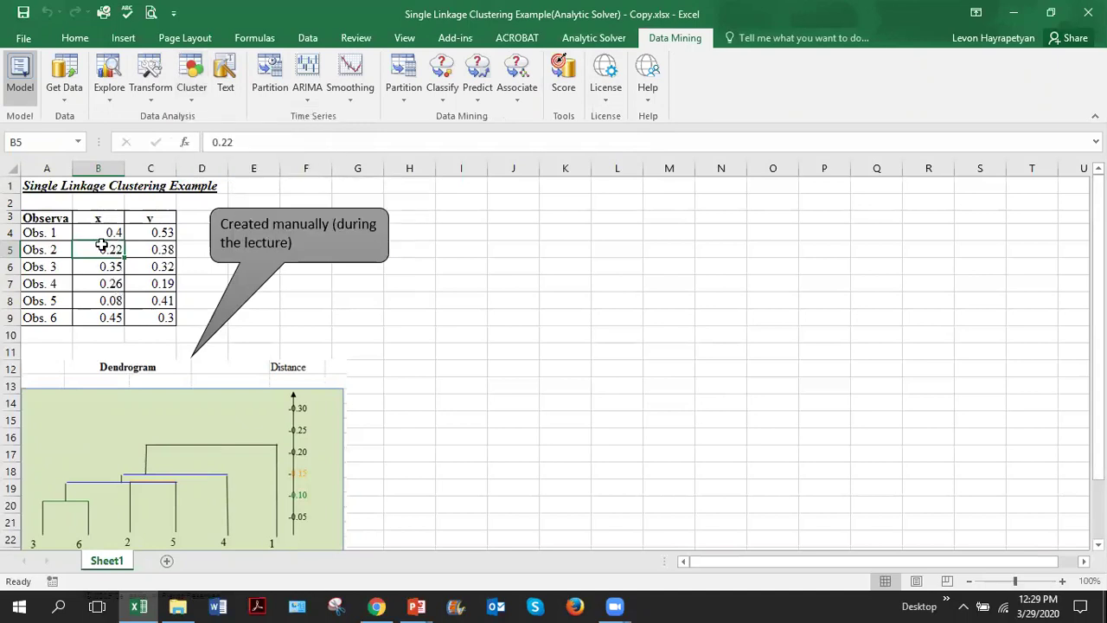
pyautogui.click(107, 268)
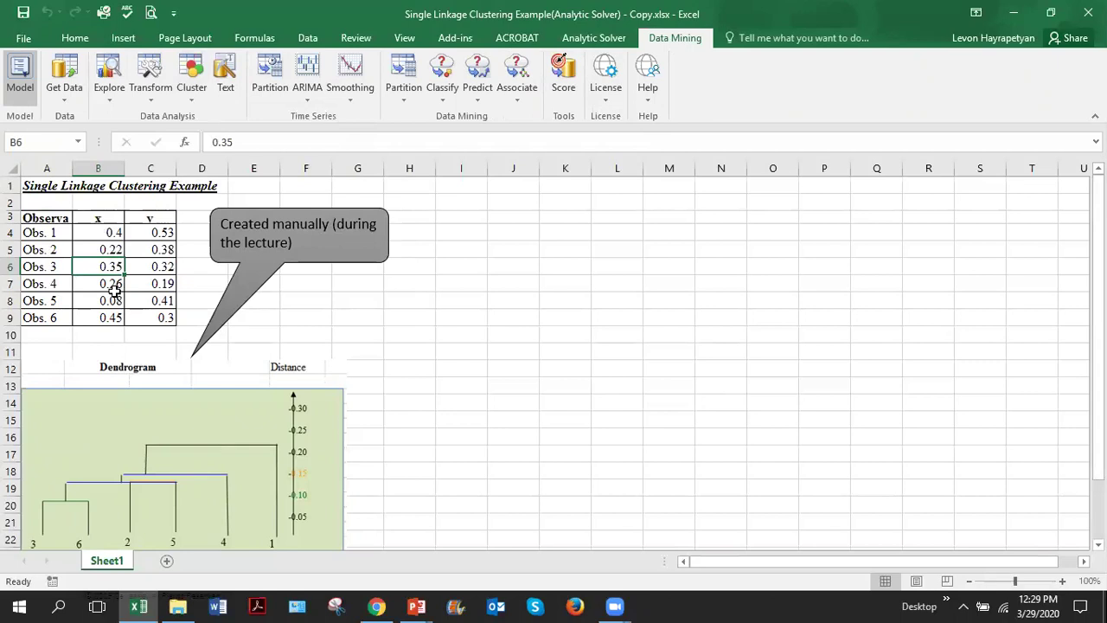
pyautogui.click(390, 317)
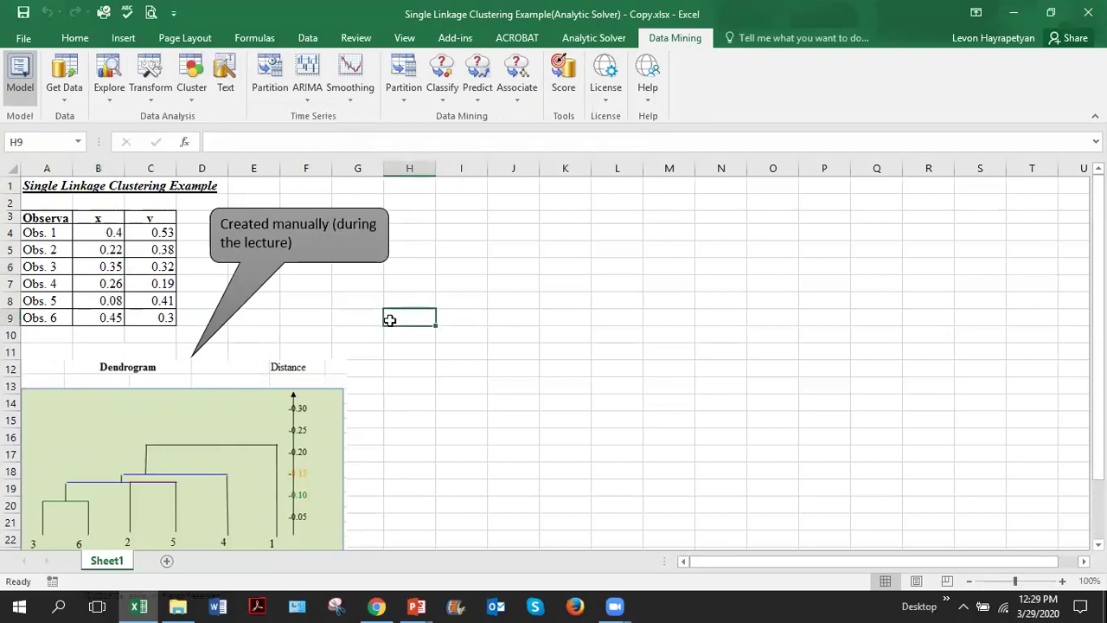
pyautogui.click(110, 266)
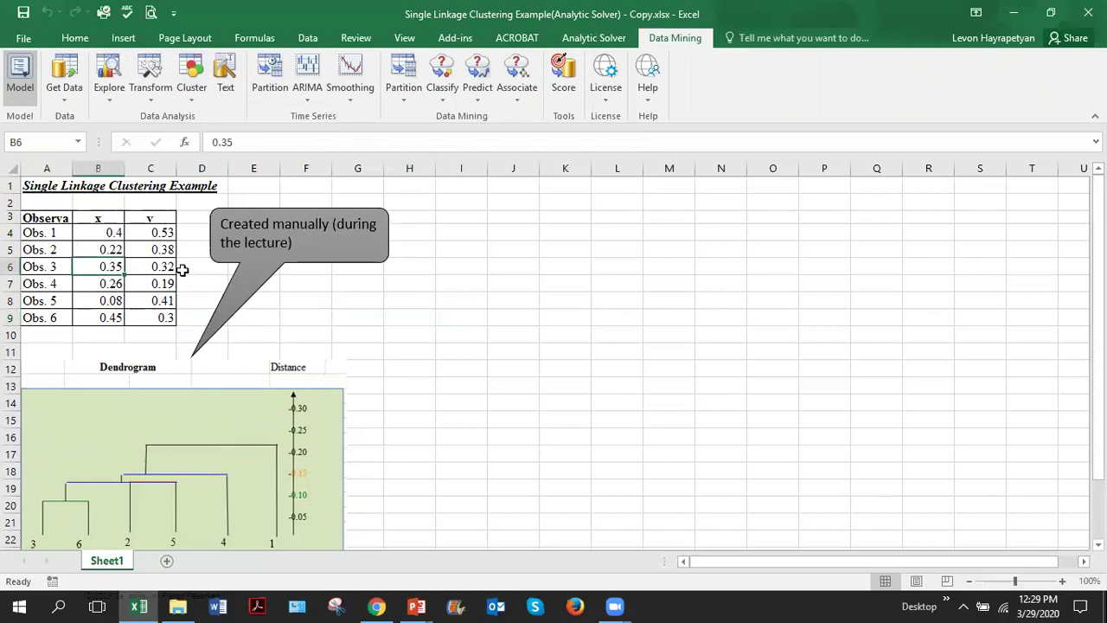
pyautogui.click(193, 101)
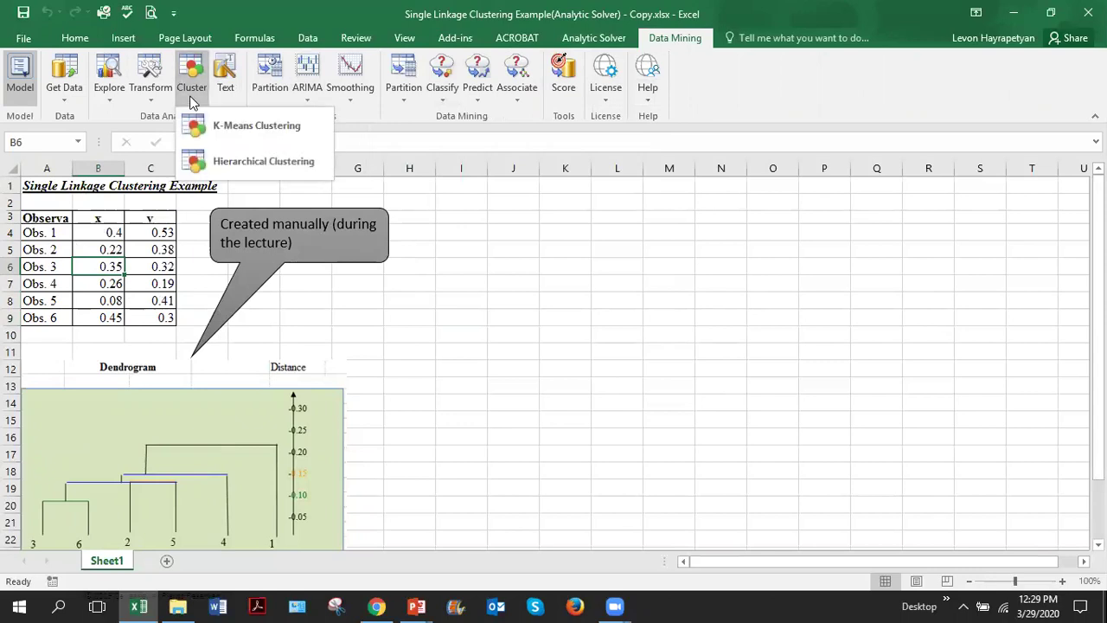
pyautogui.click(229, 168)
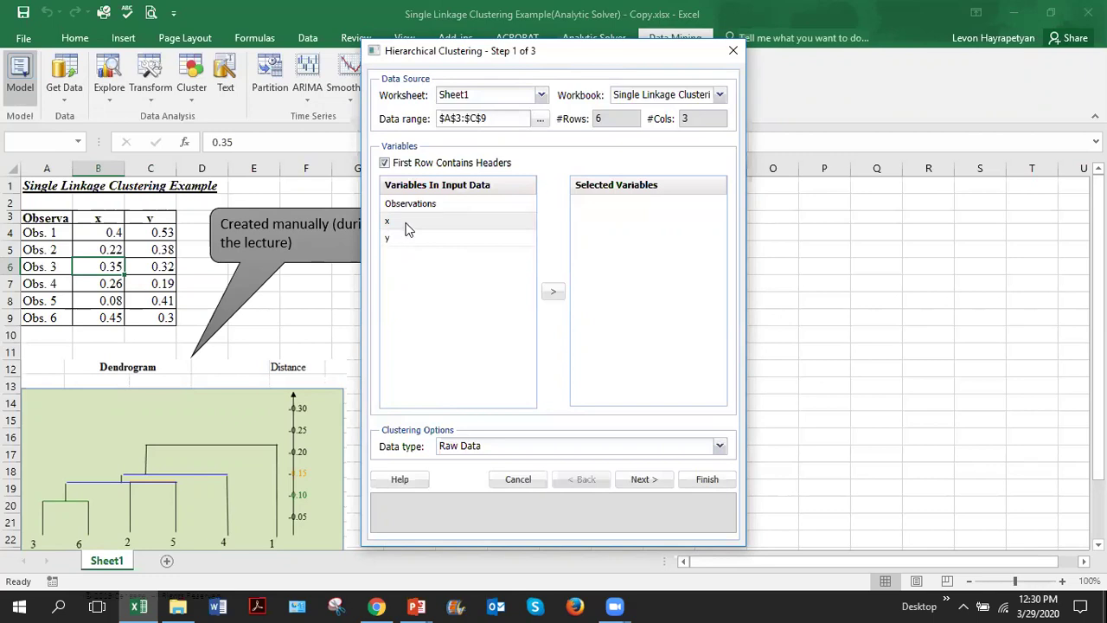
# - Move x and y into Selected Variables, leaving Observations unselected
pyautogui.moveTo(409, 229)
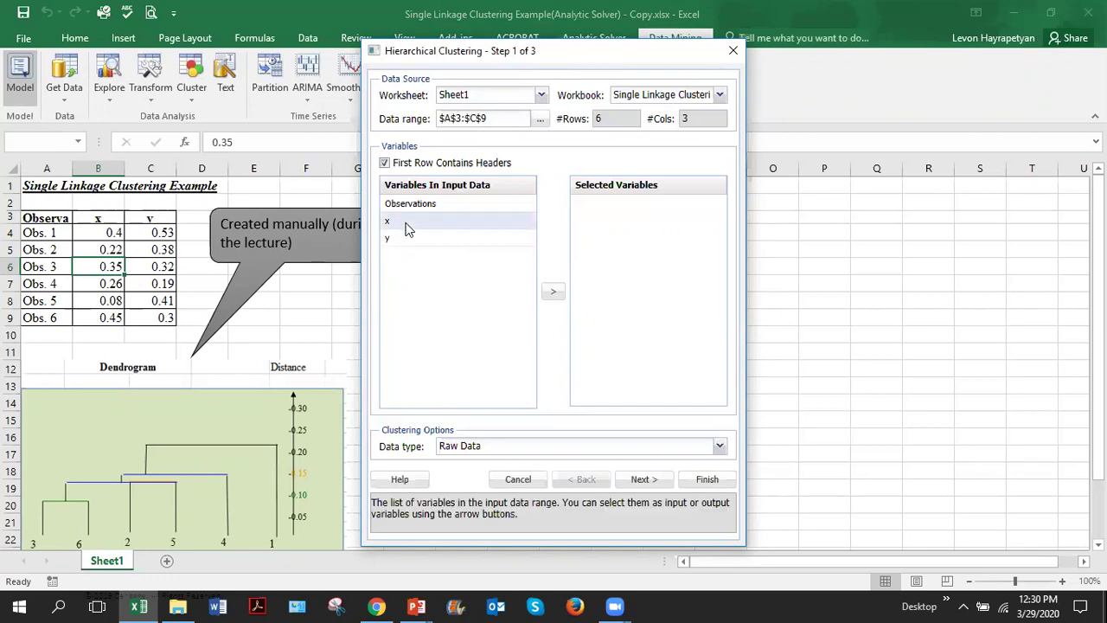
pyautogui.click(553, 292)
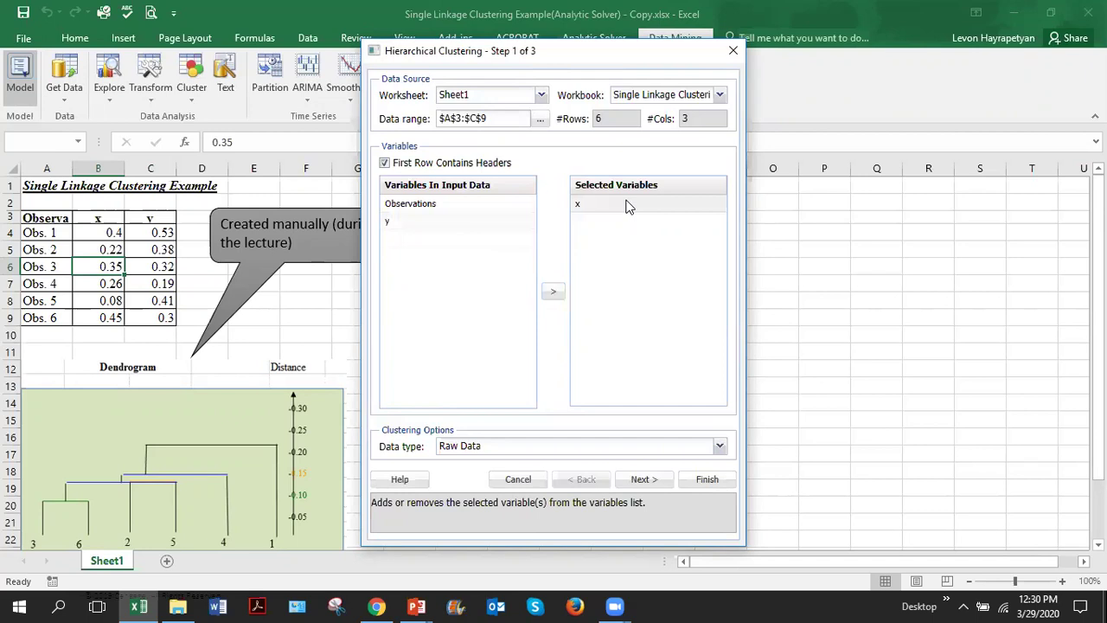
pyautogui.click(388, 222)
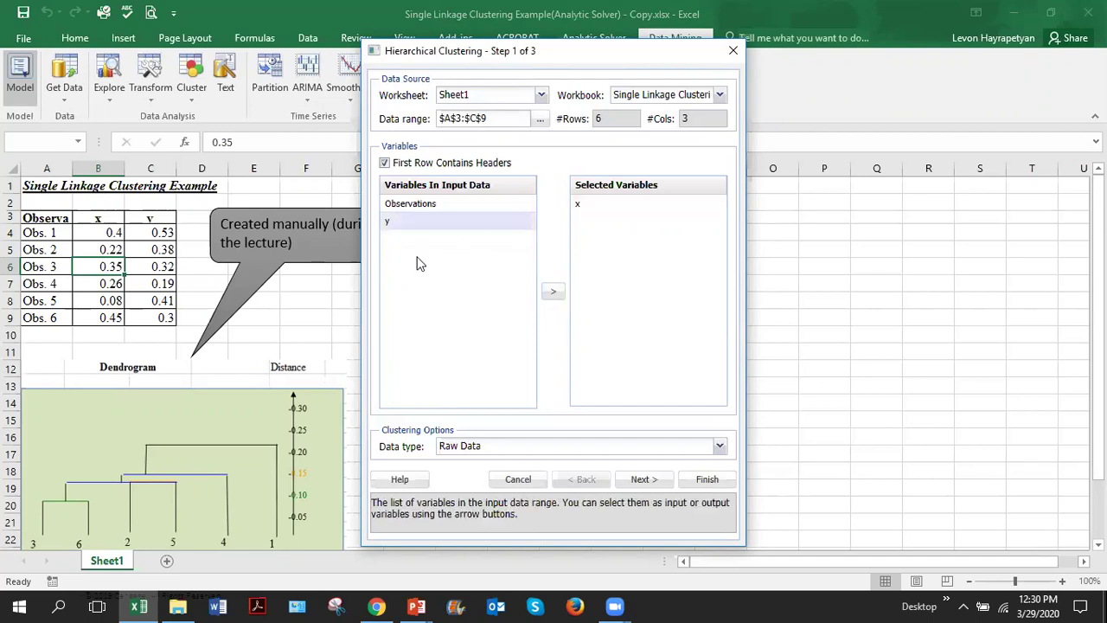
pyautogui.click(551, 294)
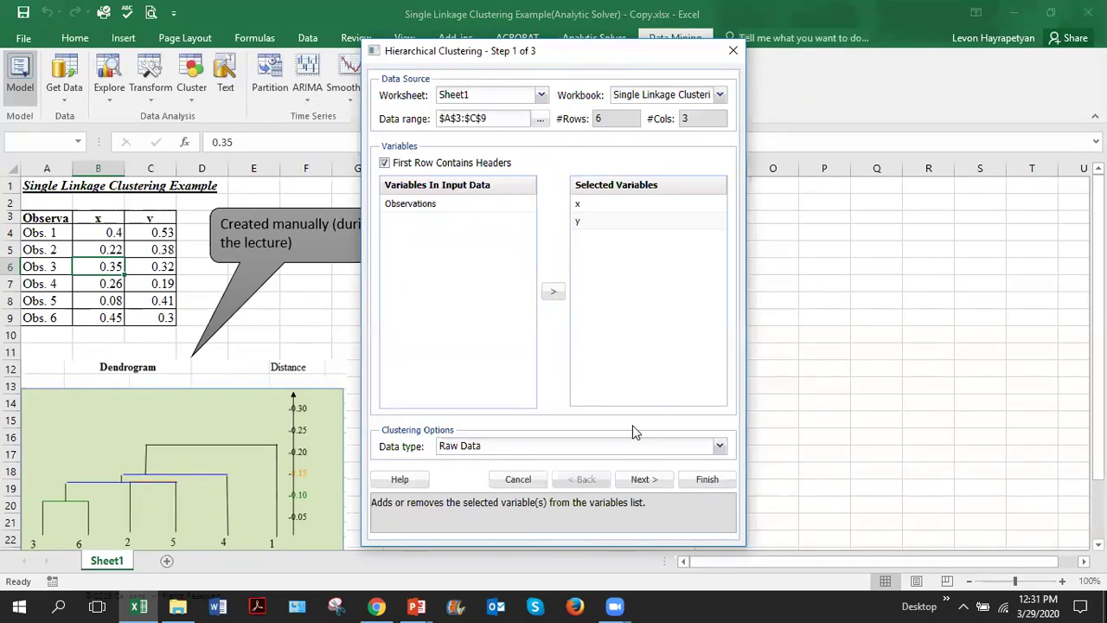
# - Advance to Step 2 of 3, keeping Euclidean distance and Single Linkage
pyautogui.click(643, 480)
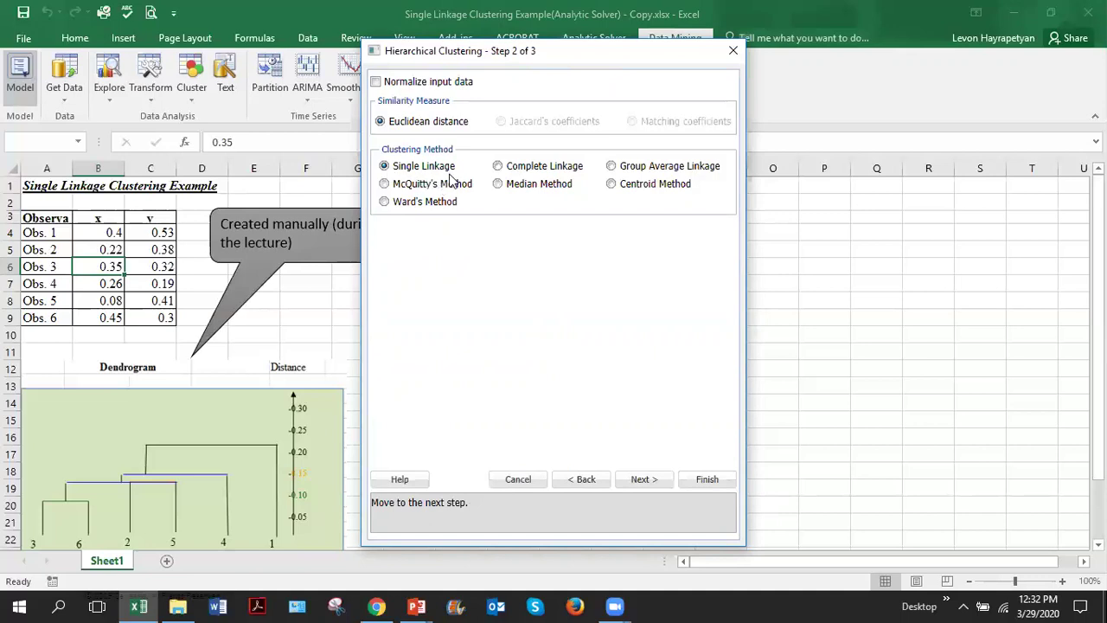
# - In Step 3, keep Draw Dendrogram and 2-cluster membership checked and run the clustering
pyautogui.click(644, 481)
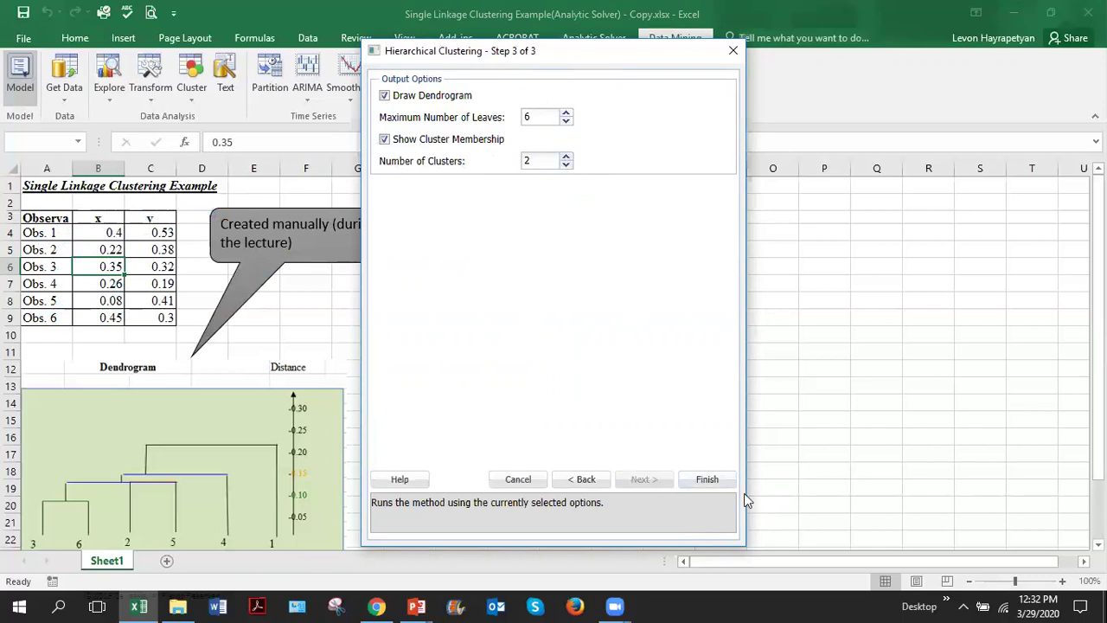
pyautogui.click(707, 481)
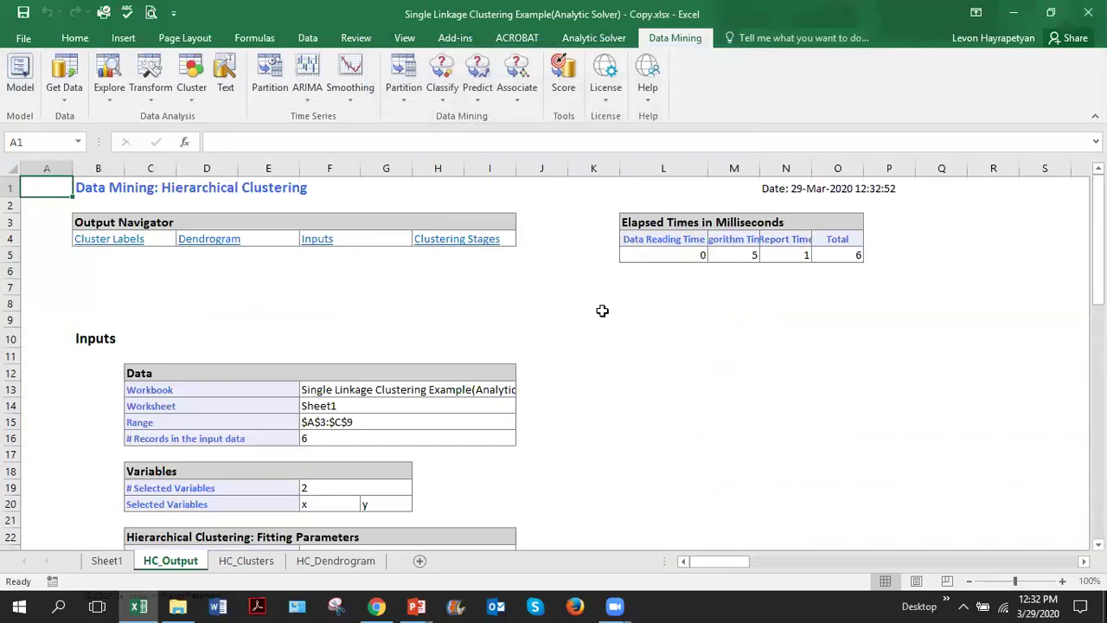
# - Review the HC_Clusters, HC_Dendrogram and HC_Output sheets, then return to Sheet1
pyautogui.click(246, 562)
pyautogui.click(189, 563)
pyautogui.click(259, 562)
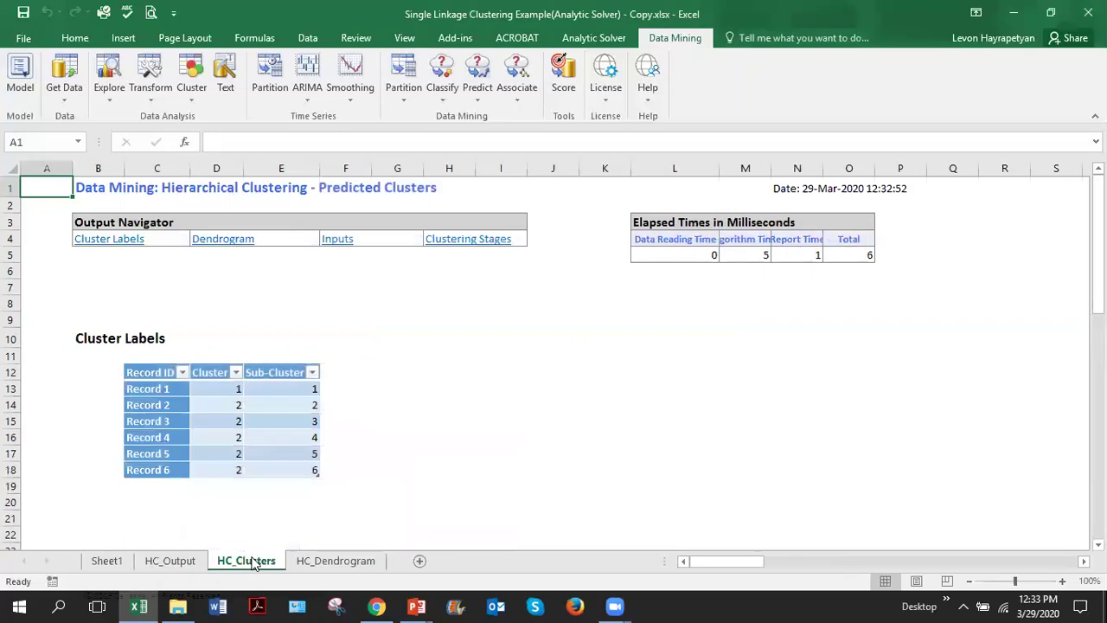
pyautogui.click(330, 562)
pyautogui.click(159, 559)
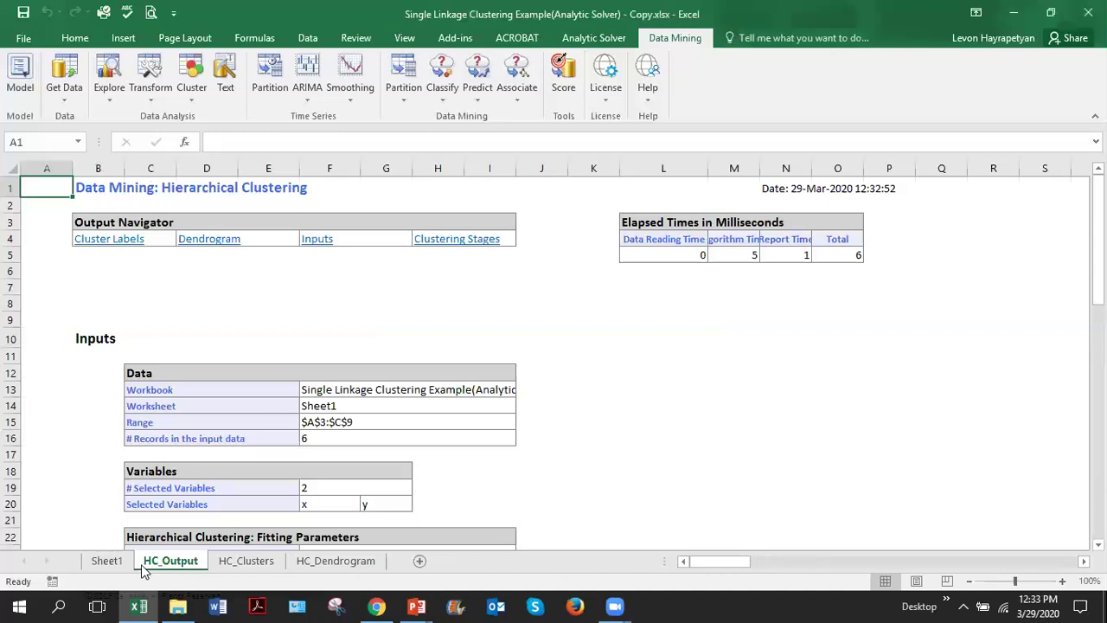
pyautogui.click(106, 562)
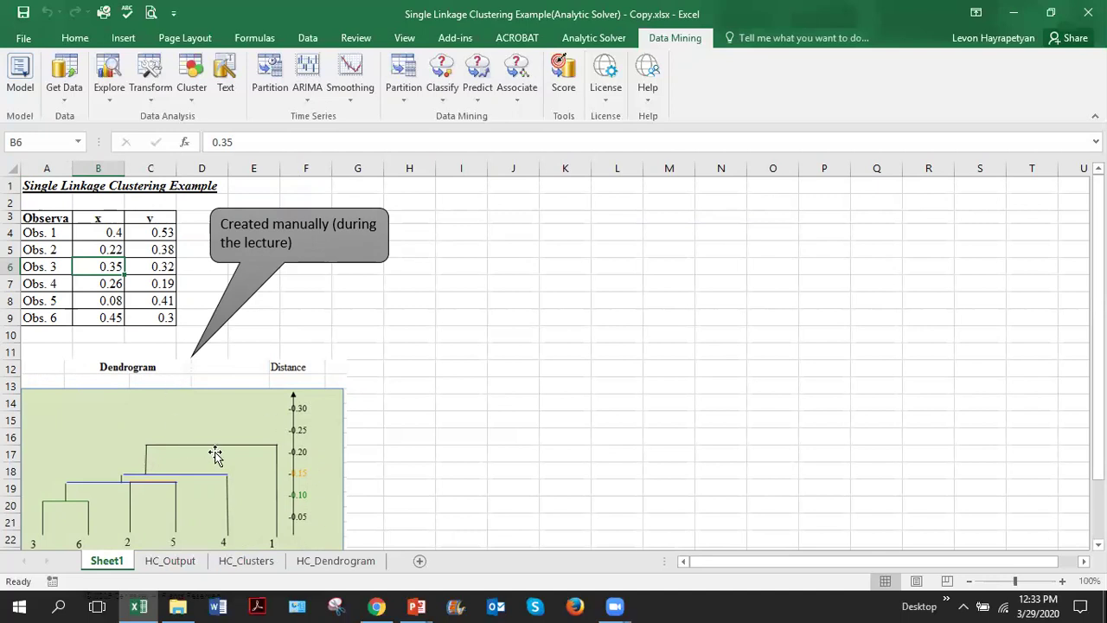
# - Switch to the HC_Dendrogram sheet with its navigator and 6 ms elapsed-time table
pyautogui.click(343, 566)
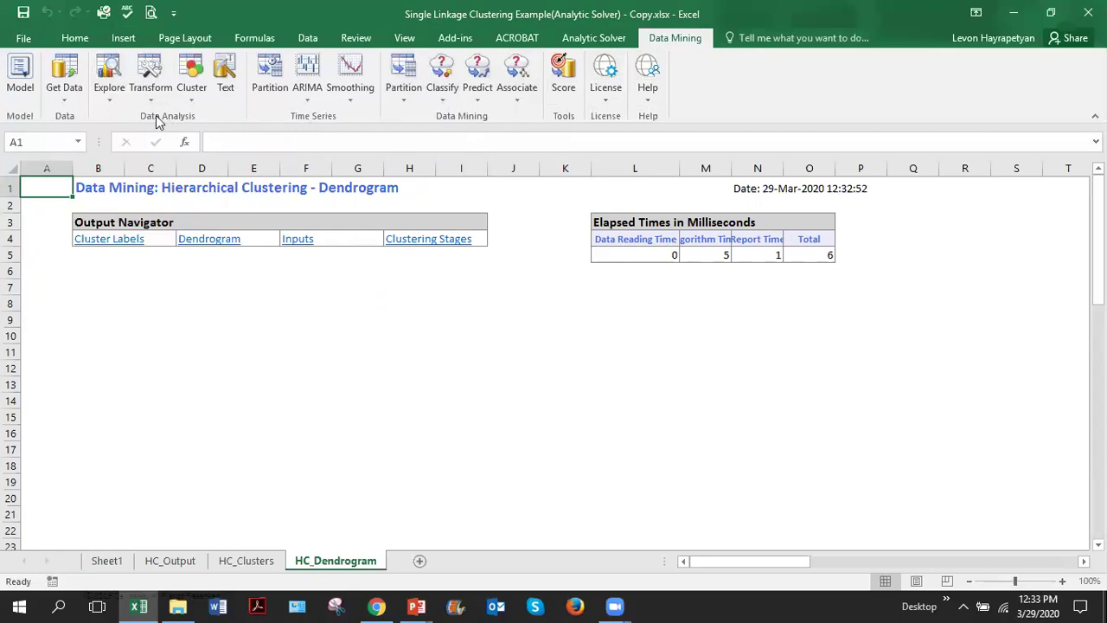
# - Open the Model pane to show the dendrogram merging 3 and 6 first, 1 last
pyautogui.click(23, 80)
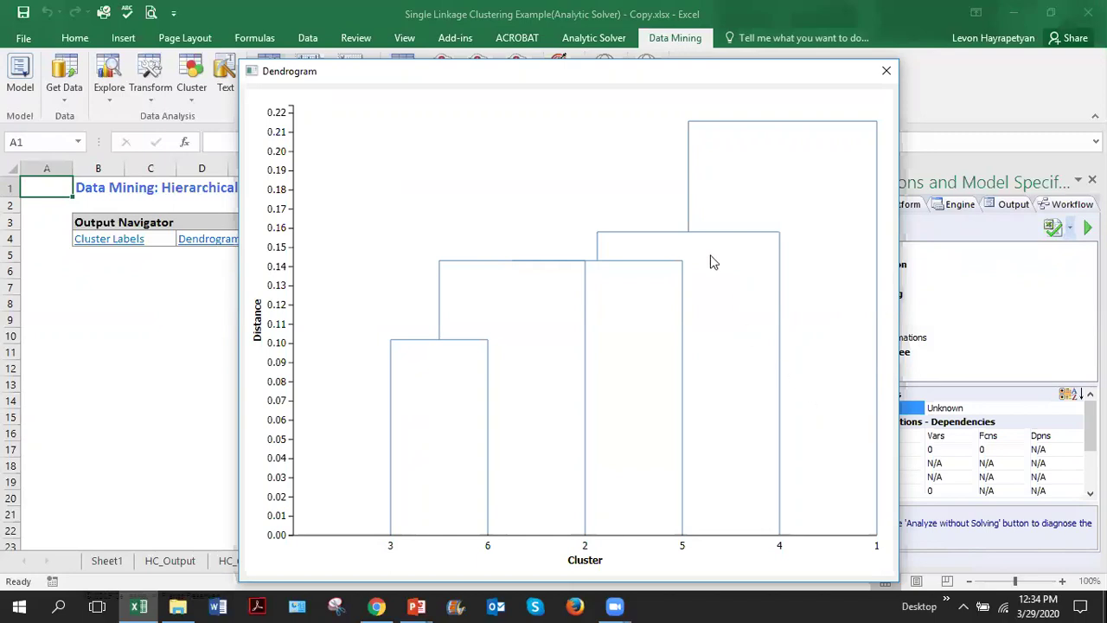
# - Snip the Dendrogram chart window with Snipping Tool, then close it without saving
pyautogui.click(337, 605)
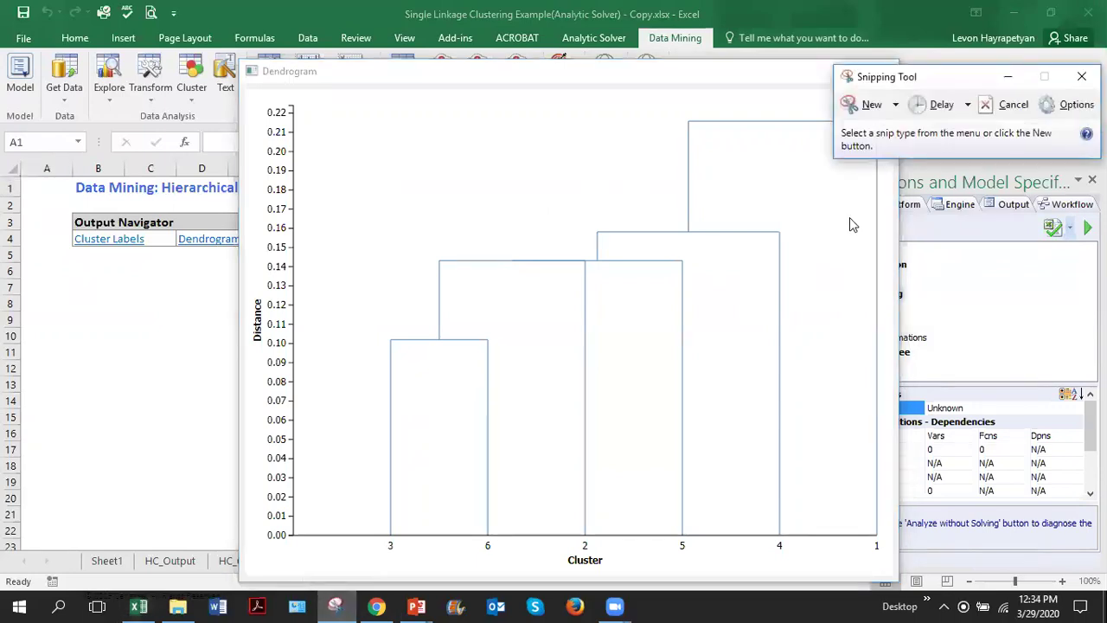
pyautogui.click(873, 107)
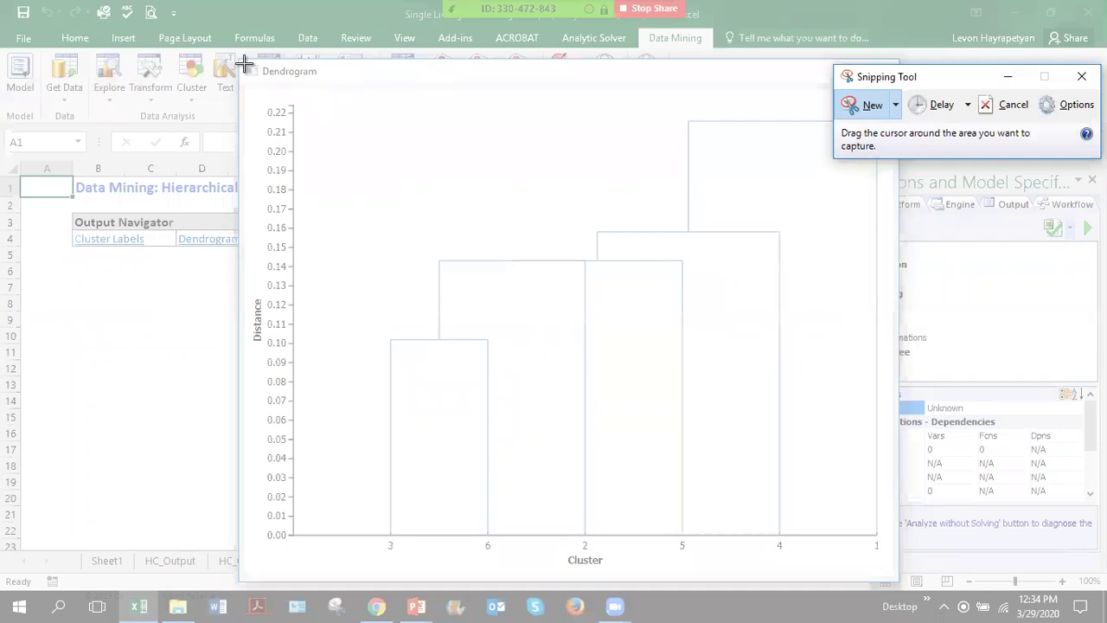
pyautogui.moveTo(235, 57); pyautogui.dragTo(896, 581)
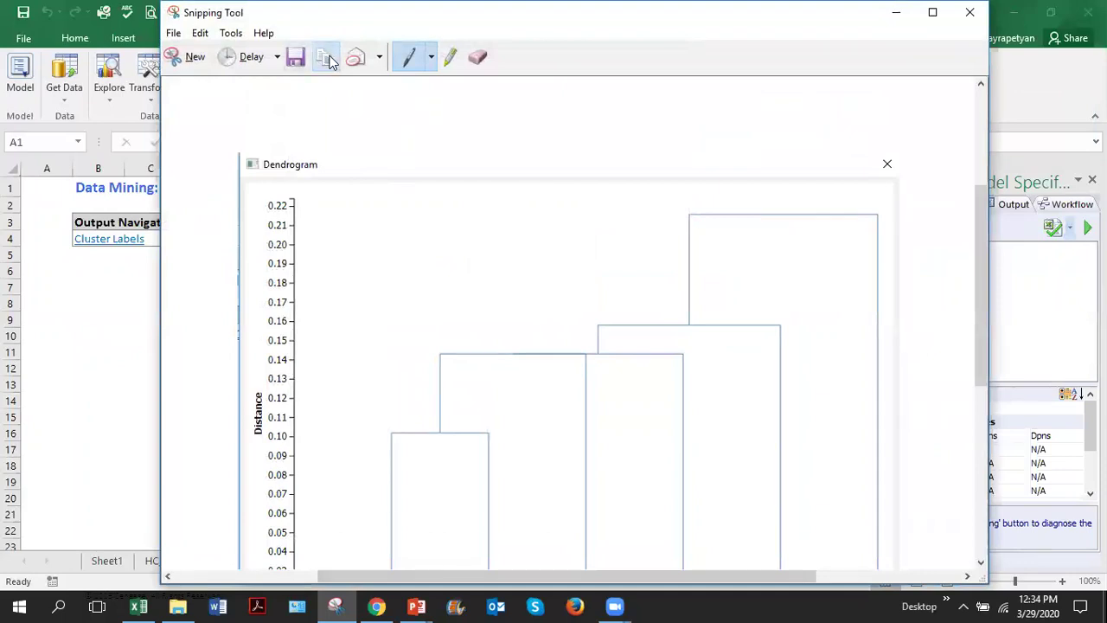
pyautogui.click(970, 14)
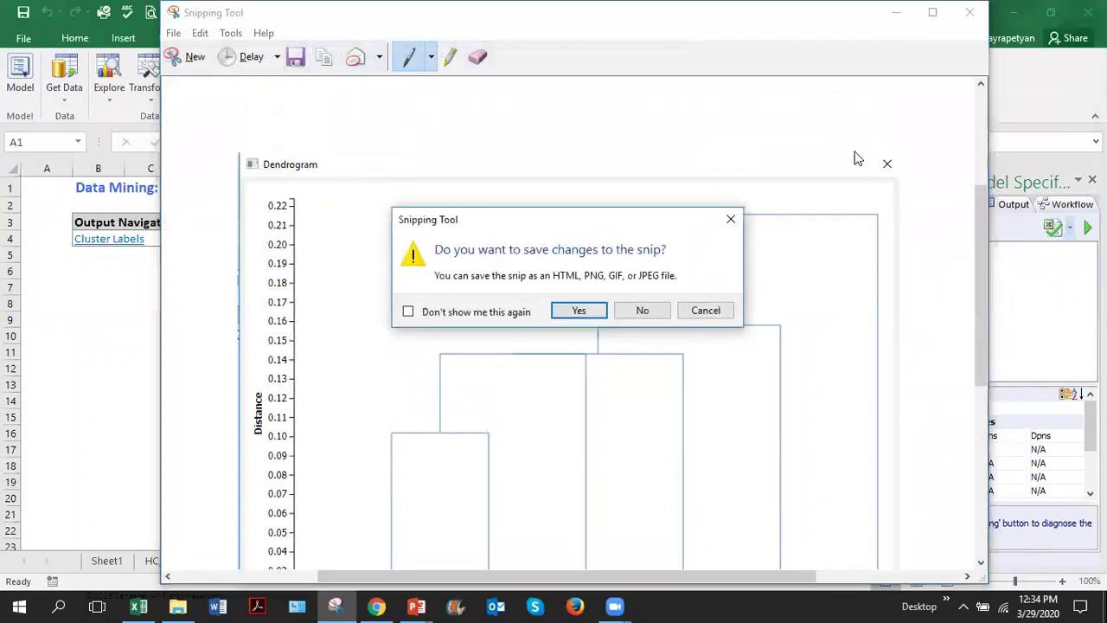
pyautogui.click(640, 313)
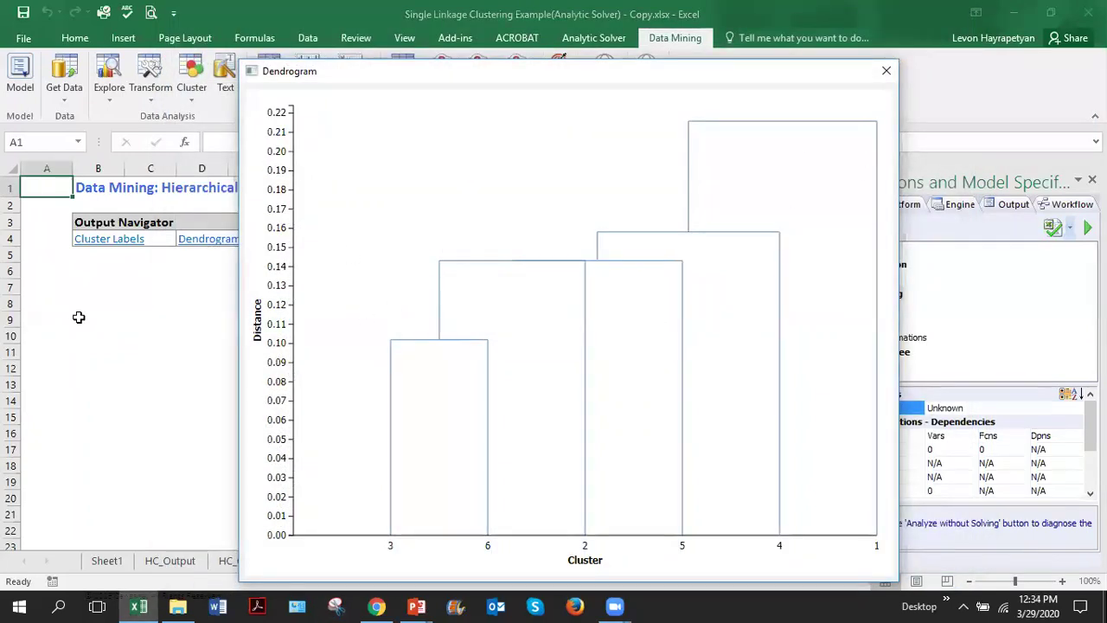
# - Return to Sheet1, select cell H13, and dismiss the Home Paste options without pasting
pyautogui.click(84, 295)
pyautogui.click(100, 334)
pyautogui.click(106, 560)
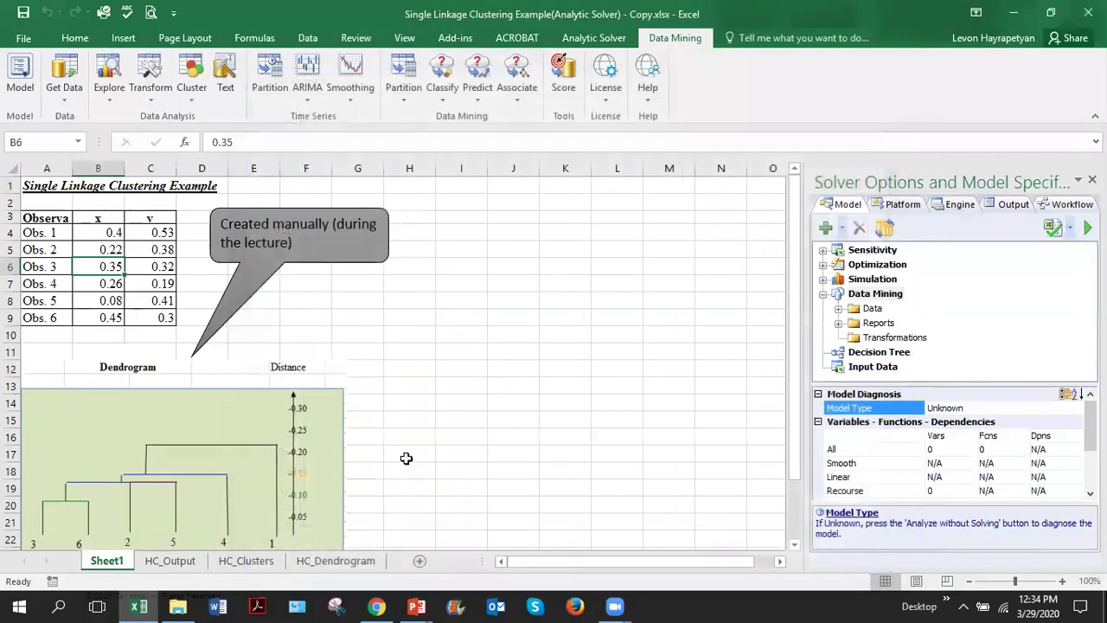
pyautogui.click(406, 387)
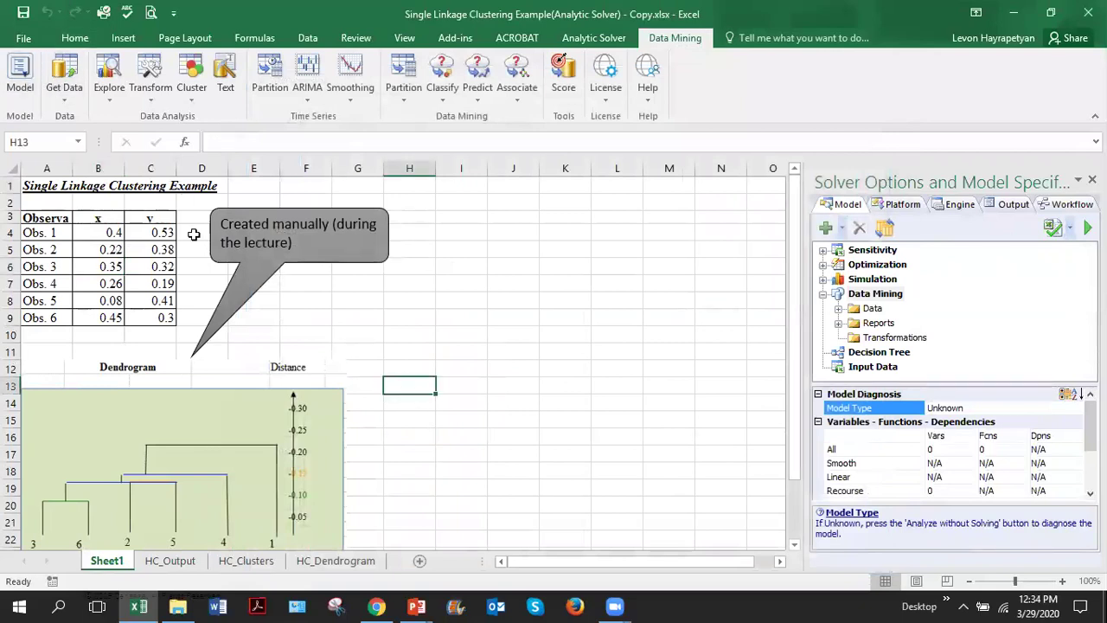
pyautogui.click(75, 38)
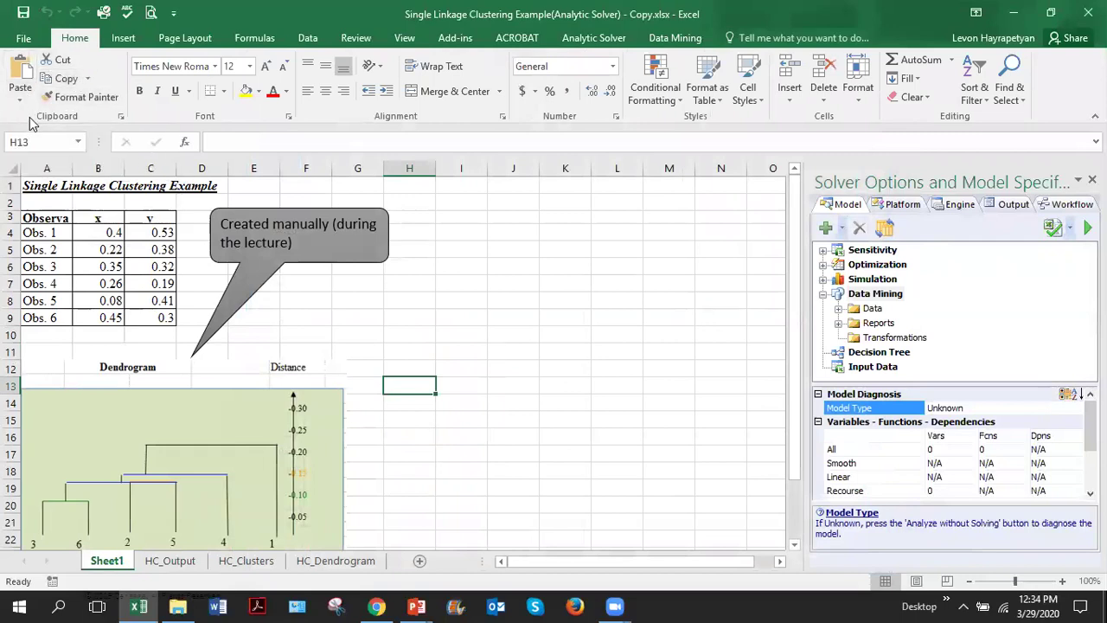
pyautogui.click(21, 92)
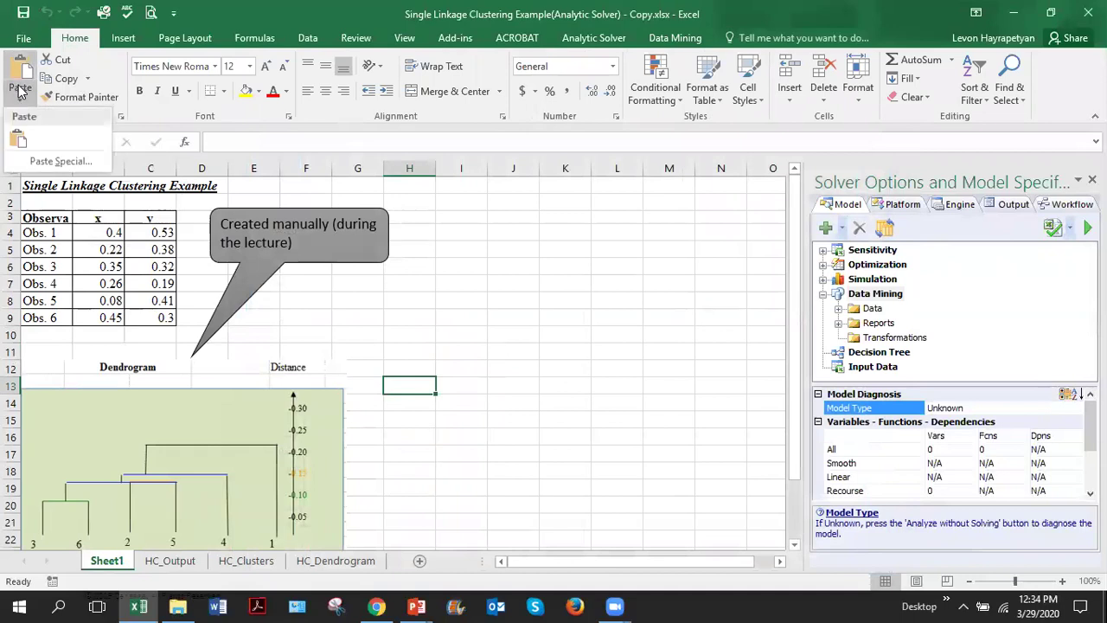
pyautogui.click(456, 434)
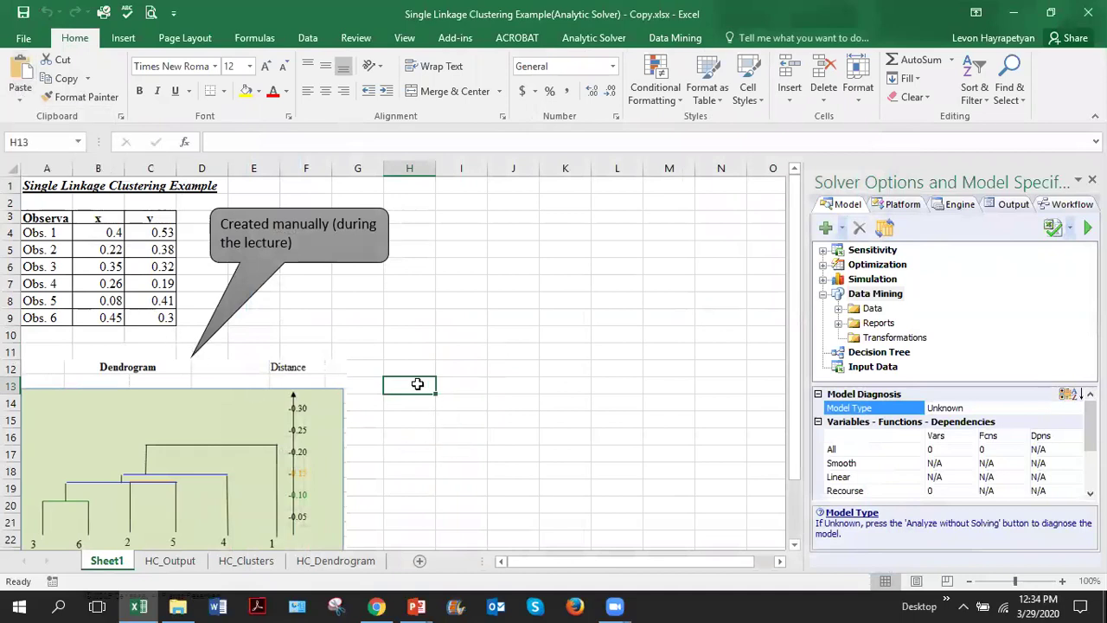
# - Snip the HC_Dendrogram chart window, copy the capture, and return to Sheet1
pyautogui.click(335, 560)
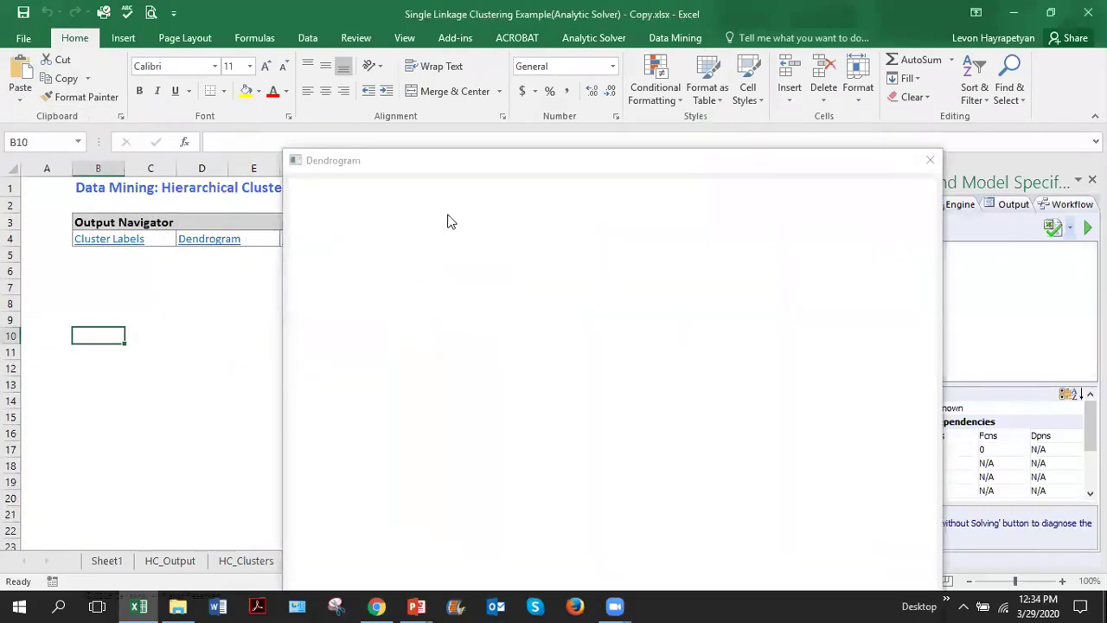
pyautogui.moveTo(463, 159); pyautogui.dragTo(397, 59)
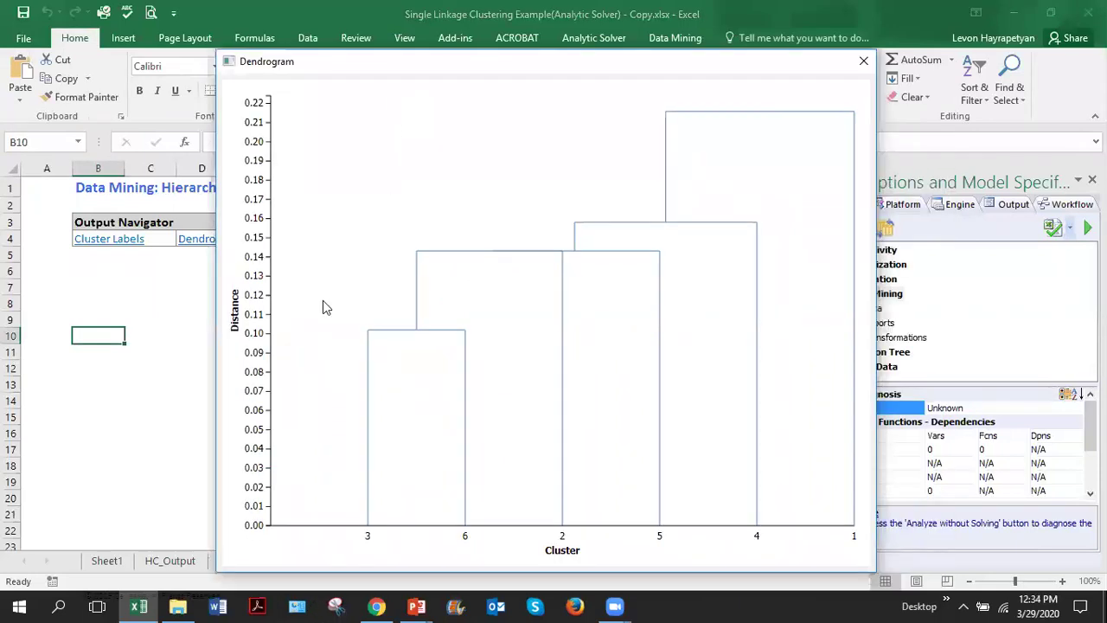
pyautogui.click(335, 606)
pyautogui.click(872, 105)
pyautogui.moveTo(216, 49); pyautogui.dragTo(873, 572)
pyautogui.click(302, 61)
pyautogui.hotkey('alt', 'Tab')
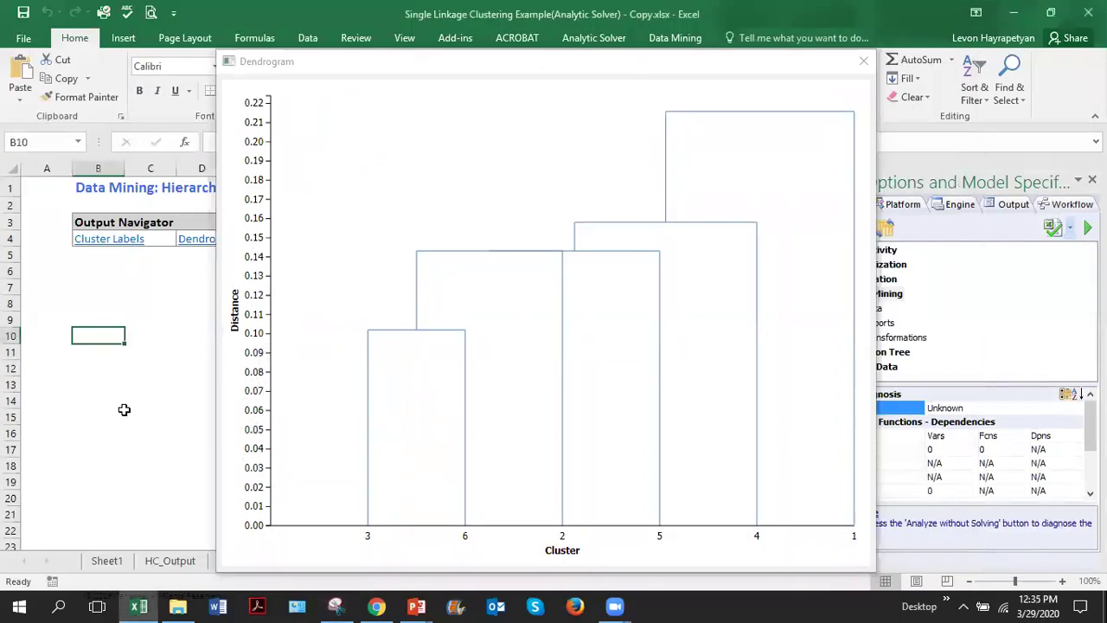
pyautogui.click(108, 561)
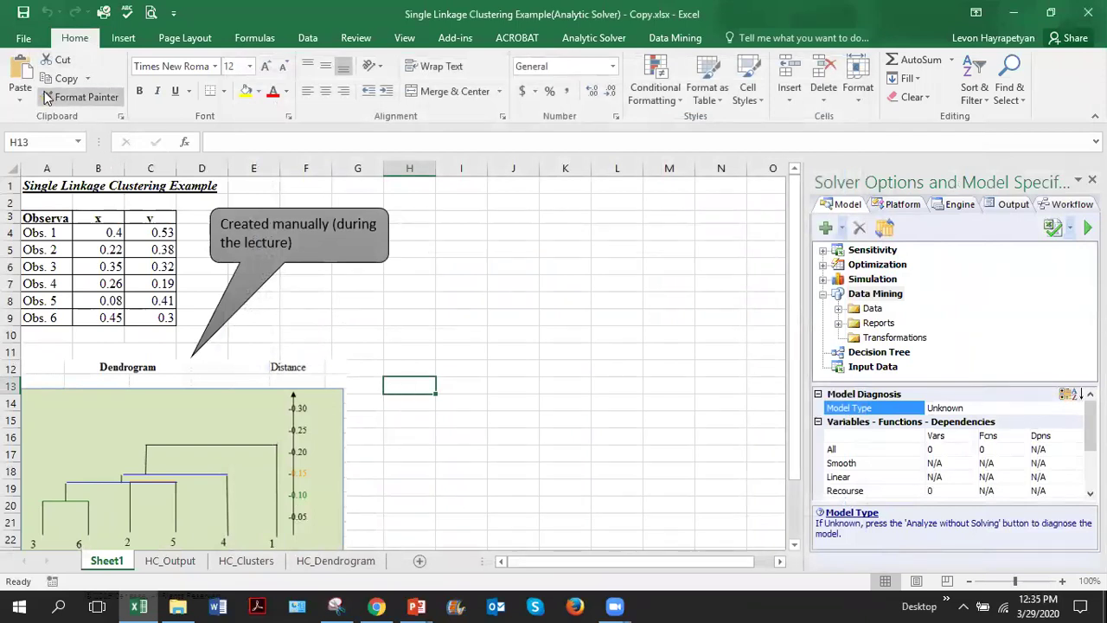
# - Paste the dendrogram capture onto Sheet1 and close the Solver Options pane
pyautogui.click(20, 69)
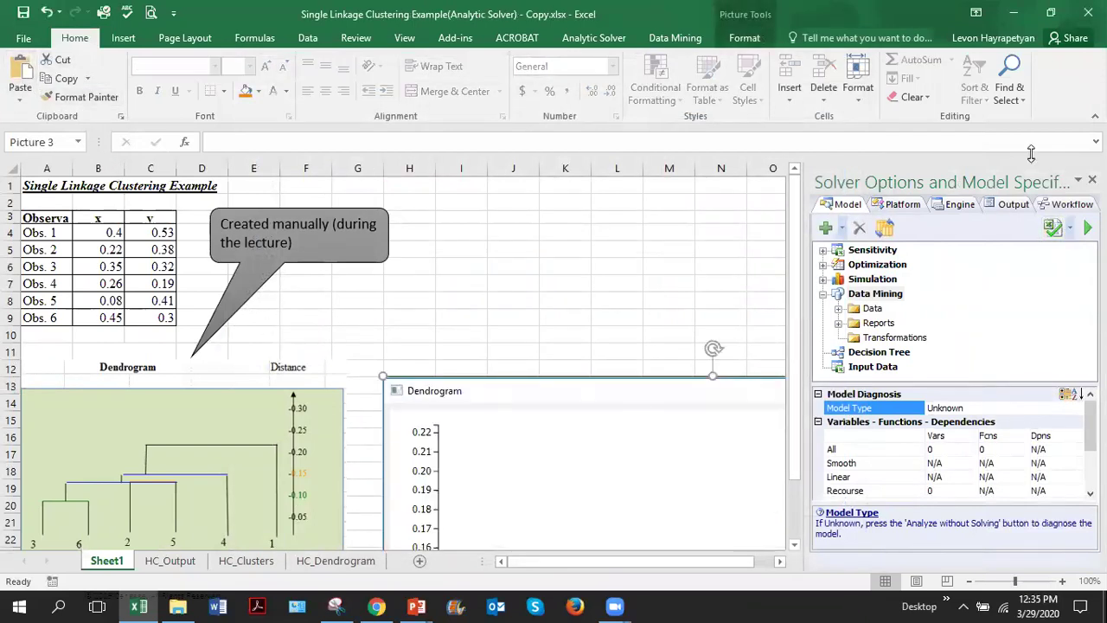
pyautogui.click(731, 268)
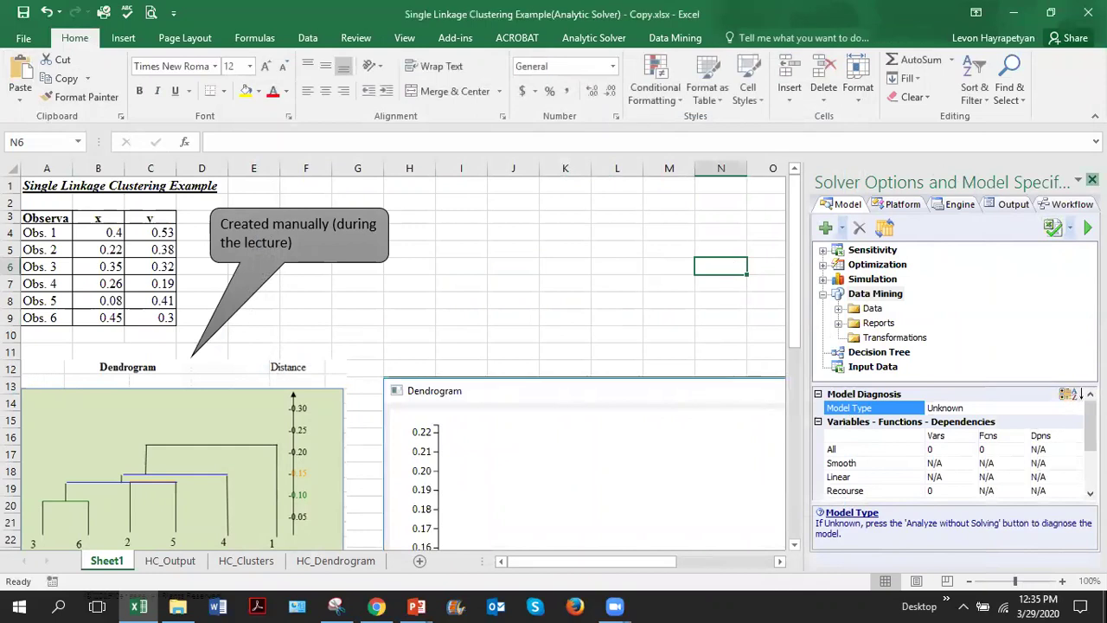
pyautogui.click(1091, 179)
# - Shrink the pasted dendrogram picture and place it right of the hand-drawn dendrogram
pyautogui.moveTo(536, 390); pyautogui.dragTo(516, 297)
pyautogui.moveTo(362, 286); pyautogui.dragTo(509, 299)
pyautogui.moveTo(420, 318); pyautogui.dragTo(455, 294)
pyautogui.scroll(-2, 836, 429)
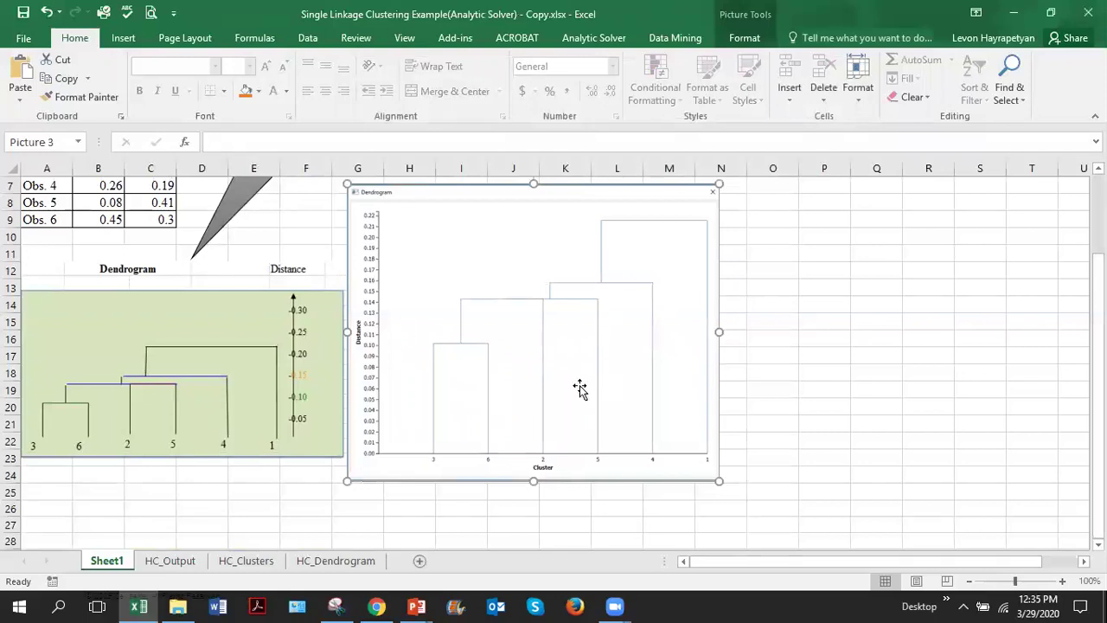
pyautogui.scroll(2, 579, 388)
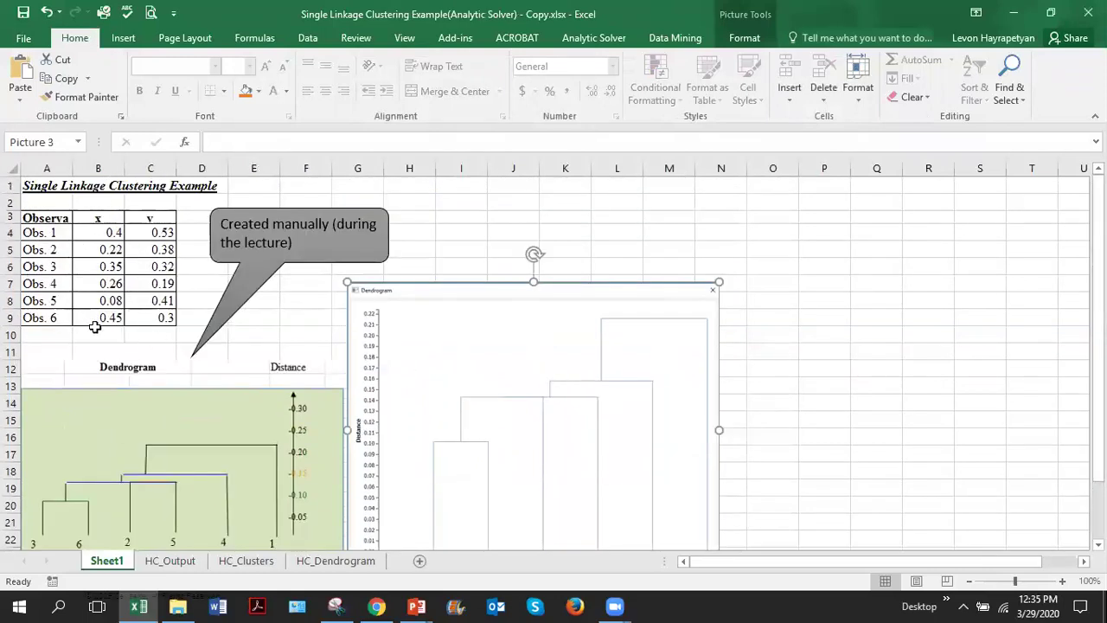
pyautogui.scroll(-1, 734, 458)
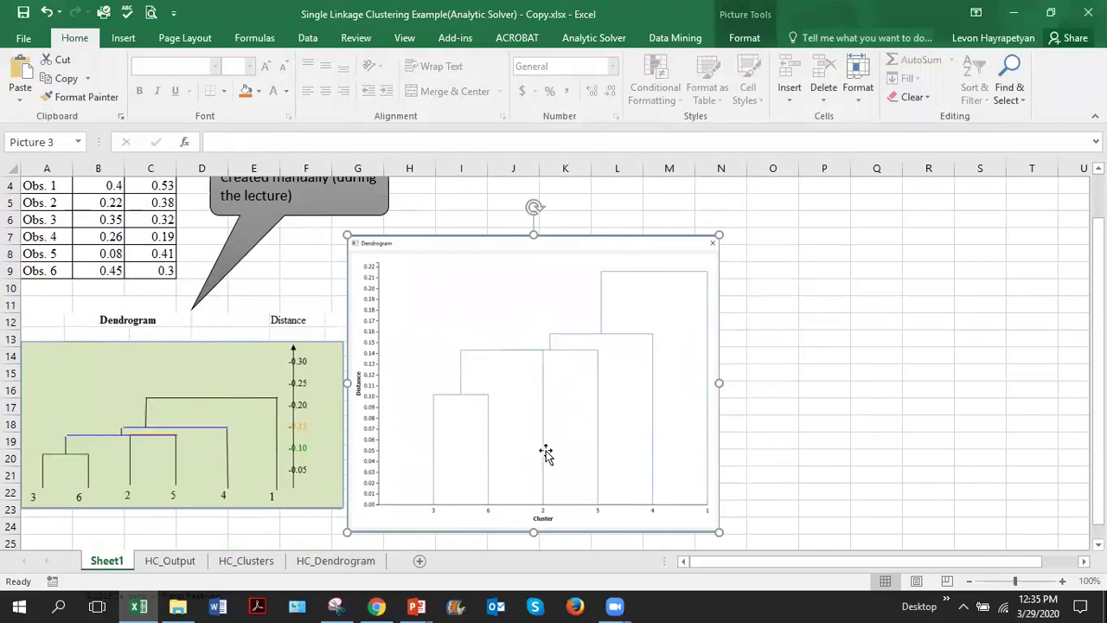
# - Review the Clustering Stages table on the HC_Output sheet
pyautogui.click(172, 562)
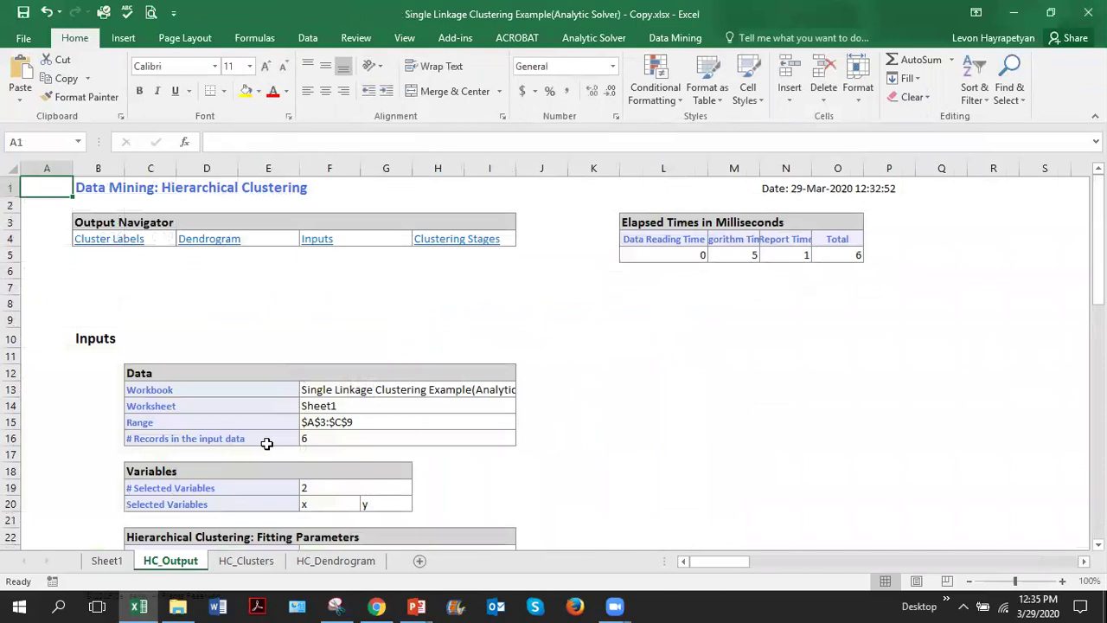
pyautogui.scroll(-9, 268, 429)
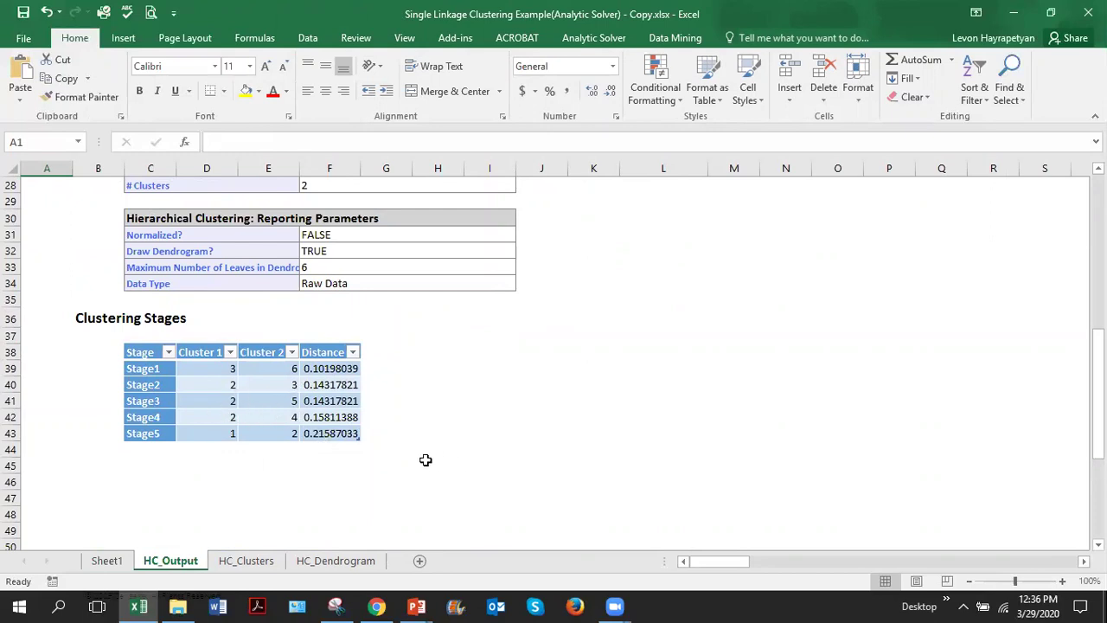
pyautogui.scroll(9, 419, 428)
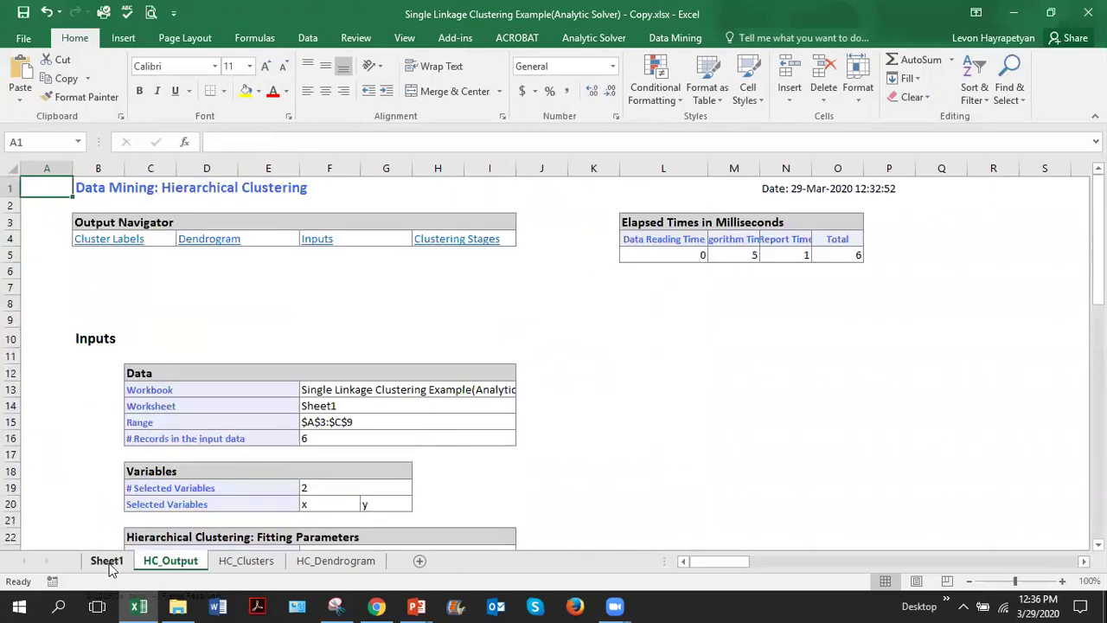
# - Copy the dendrogram picture from Sheet1 and select cell I36 on HC_Output
pyautogui.click(107, 562)
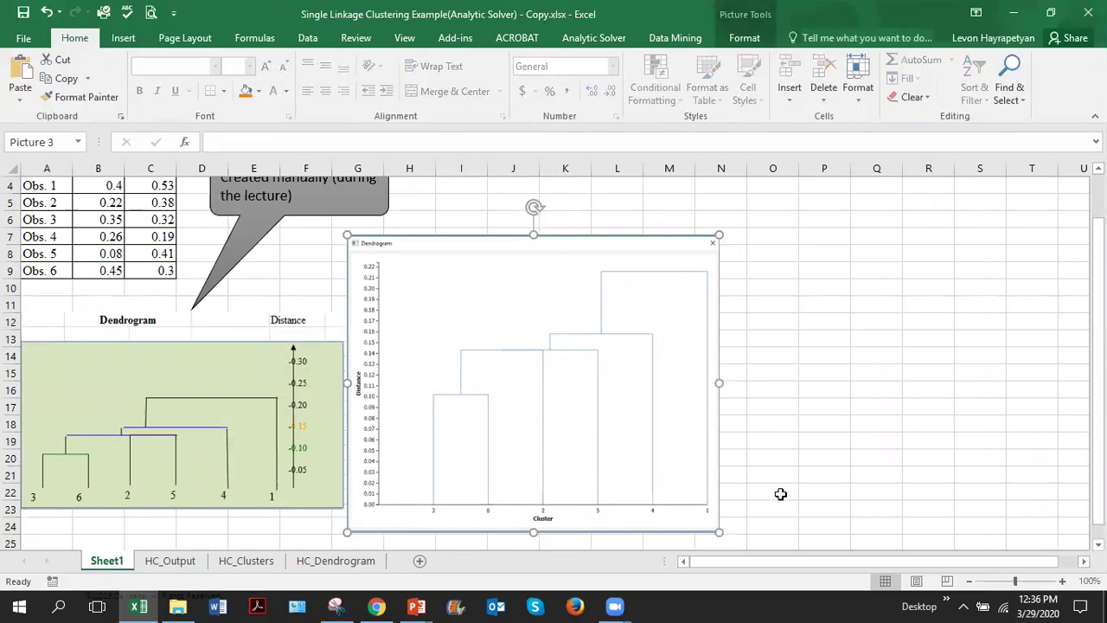
pyautogui.click(178, 561)
pyautogui.scroll(-13, 570, 390)
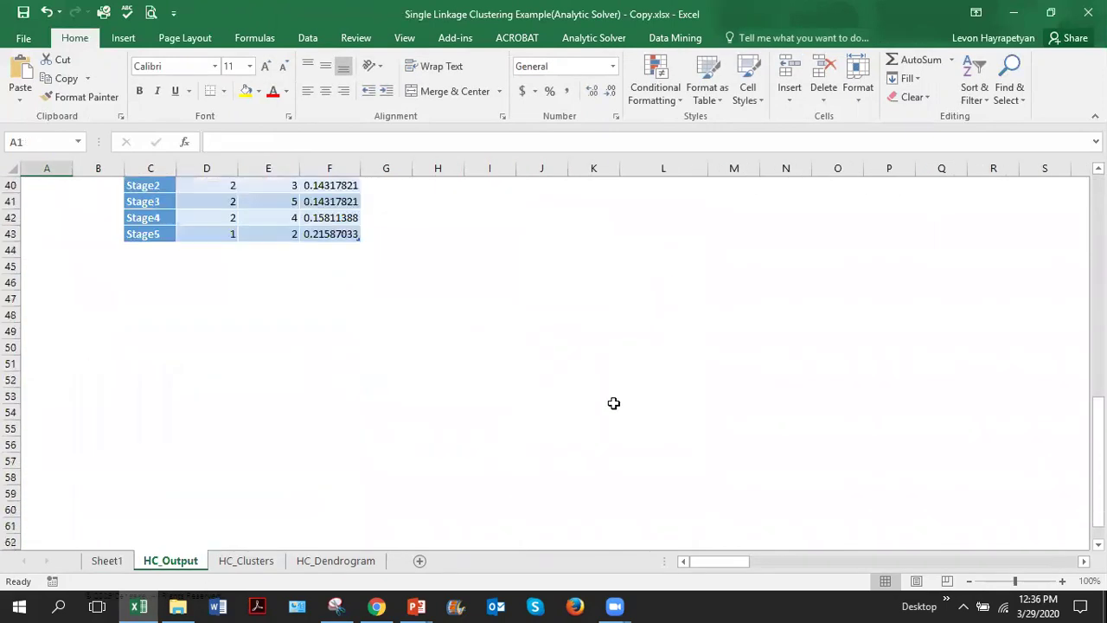
pyautogui.scroll(3, 610, 403)
pyautogui.click(475, 299)
pyautogui.click(467, 269)
# - Paste the dendrogram at I36 and move it up-left beside the Clustering Stages table
pyautogui.hotkey('ctrl', 'v')
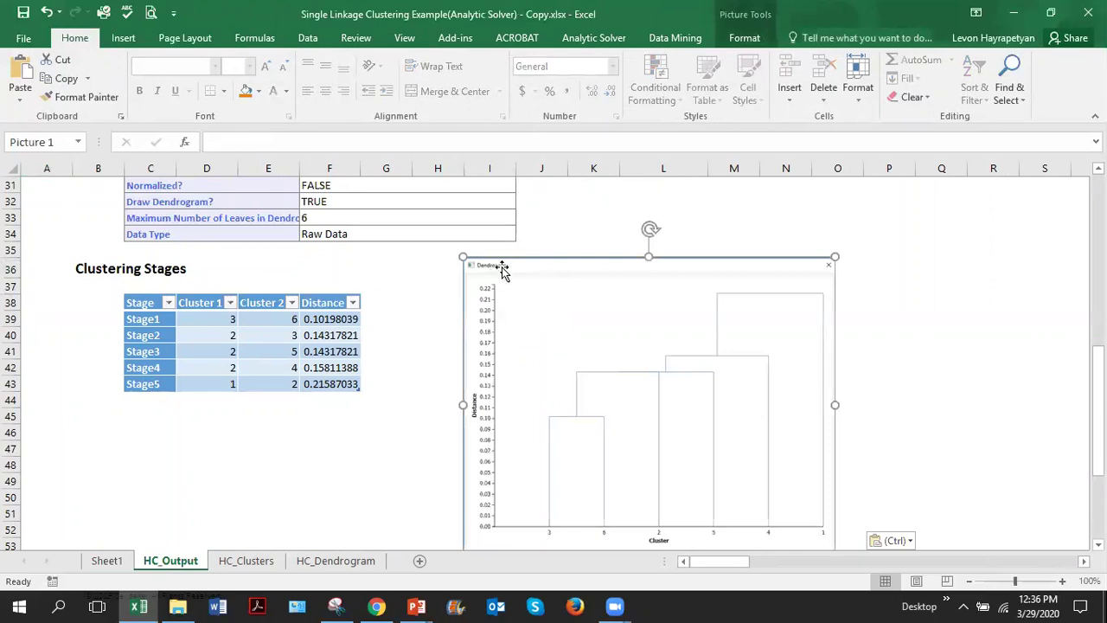
pyautogui.moveTo(491, 240); pyautogui.dragTo(467, 185)
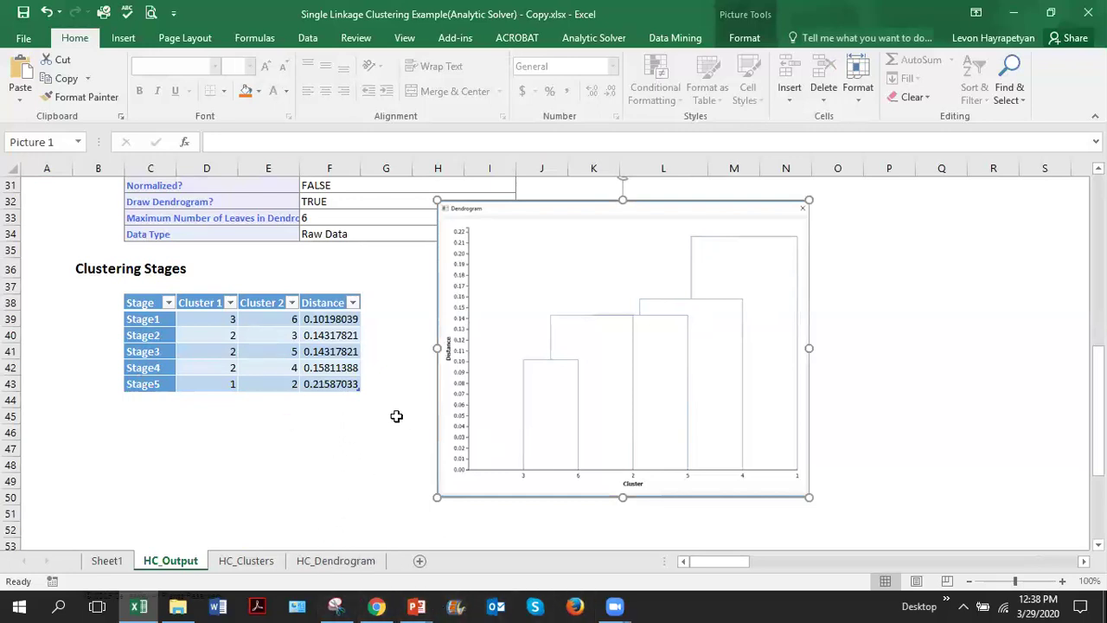
# - Bring the PowerPoint slide show back on the 'How to Interpret Dendrograms?' slide
pyautogui.hotkey('alt', 'Tab')
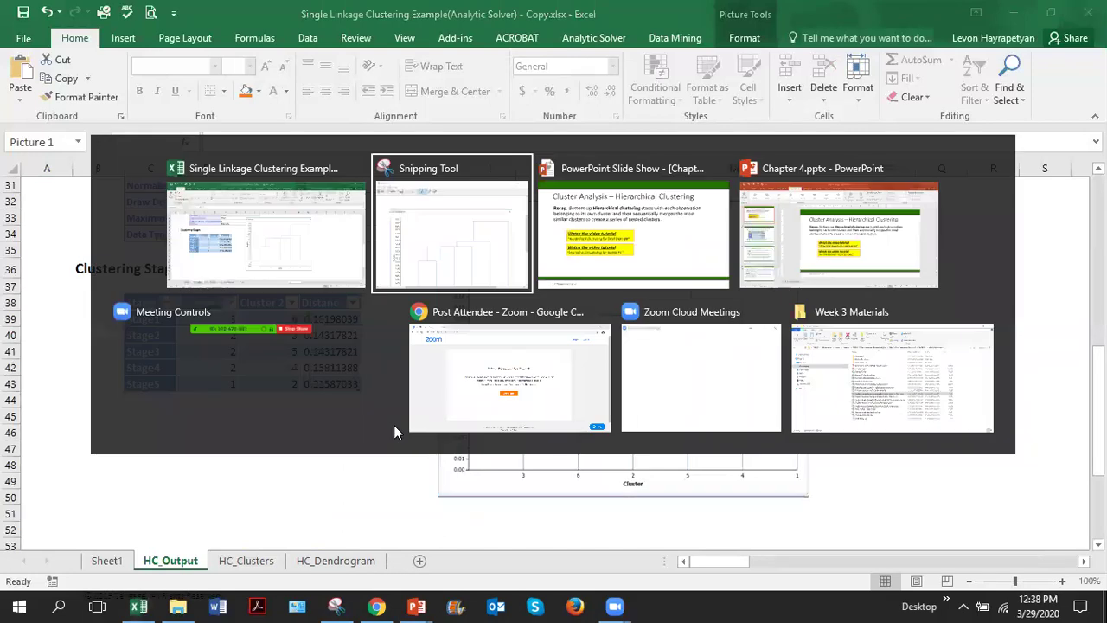
pyautogui.press('Tab')
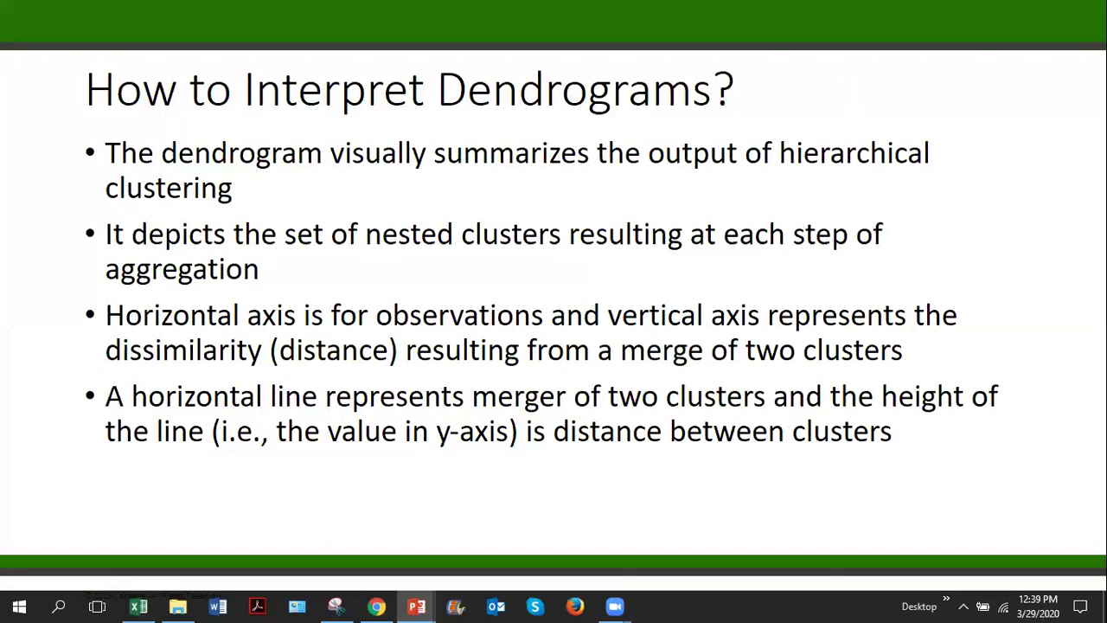
# - Advance to slide 34, the dendrogram cut at y = 2.3 giving 14 clusters
pyautogui.press('Right')
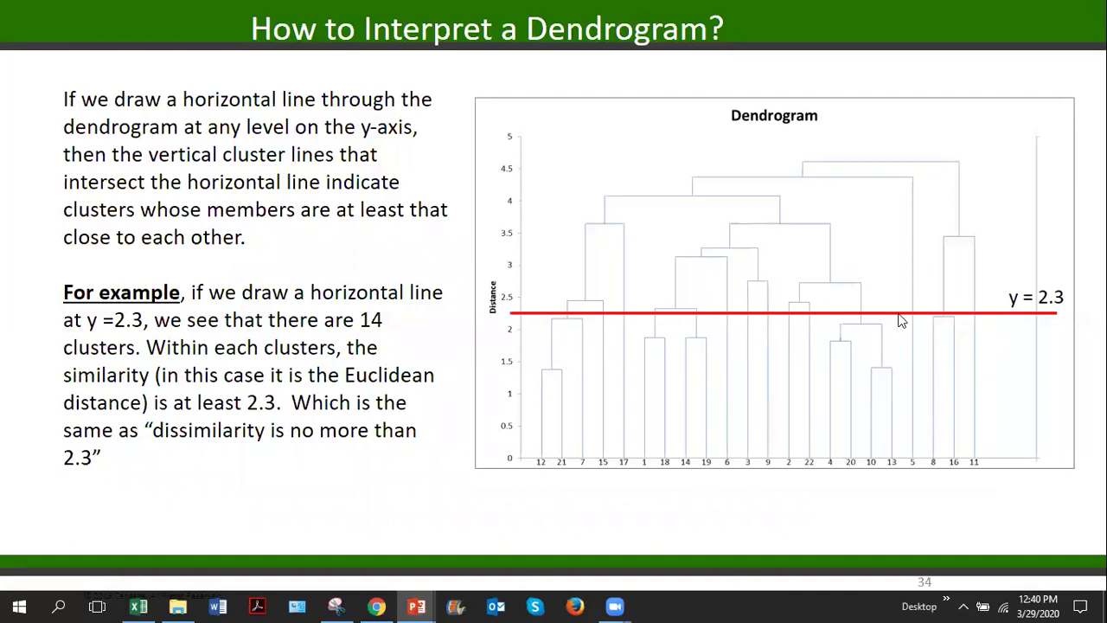
# - Play slide 34's remaining animations and move on to slide 35 on cluster strength
pyautogui.click(1060, 310)
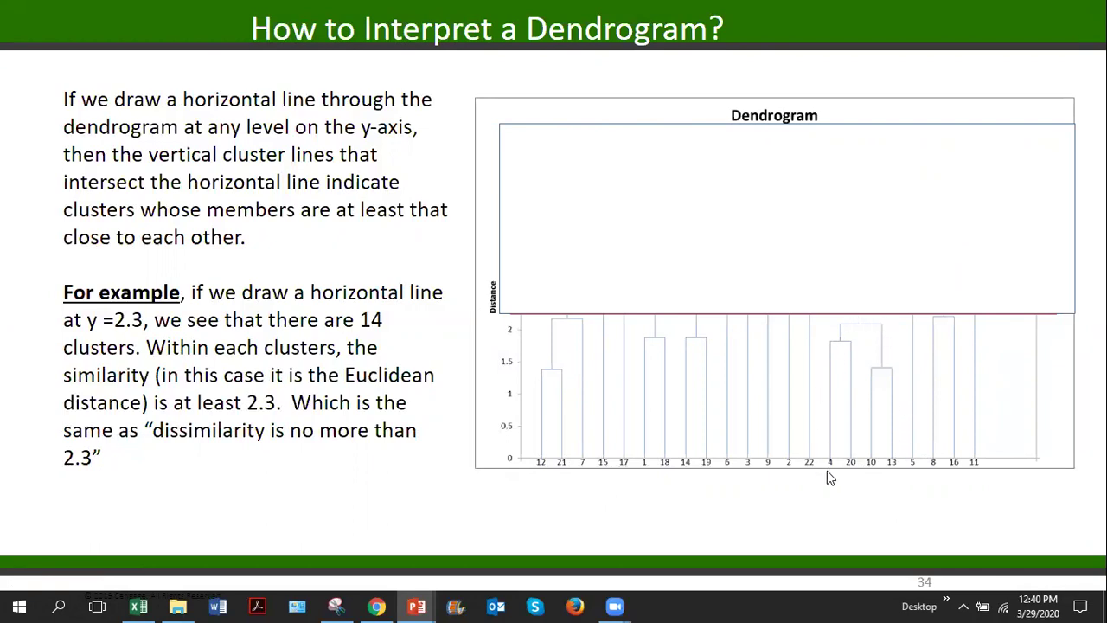
pyautogui.click(717, 454)
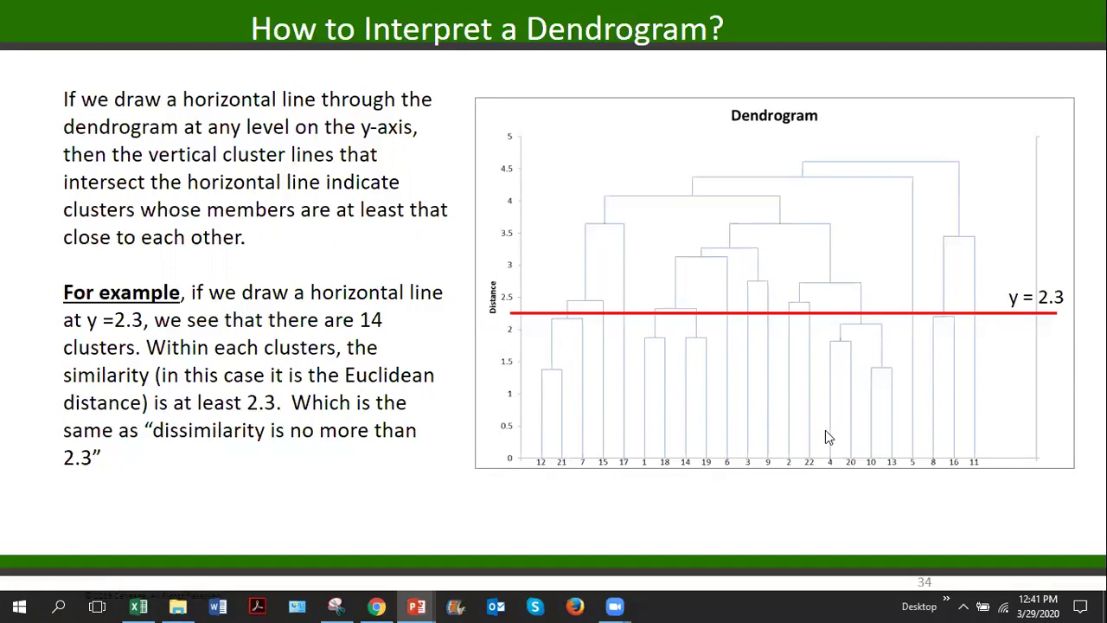
pyautogui.click(772, 465)
# - Move between slide 35 and slide 36, 'Where to cut the dendrogram?'
pyautogui.click(773, 464)
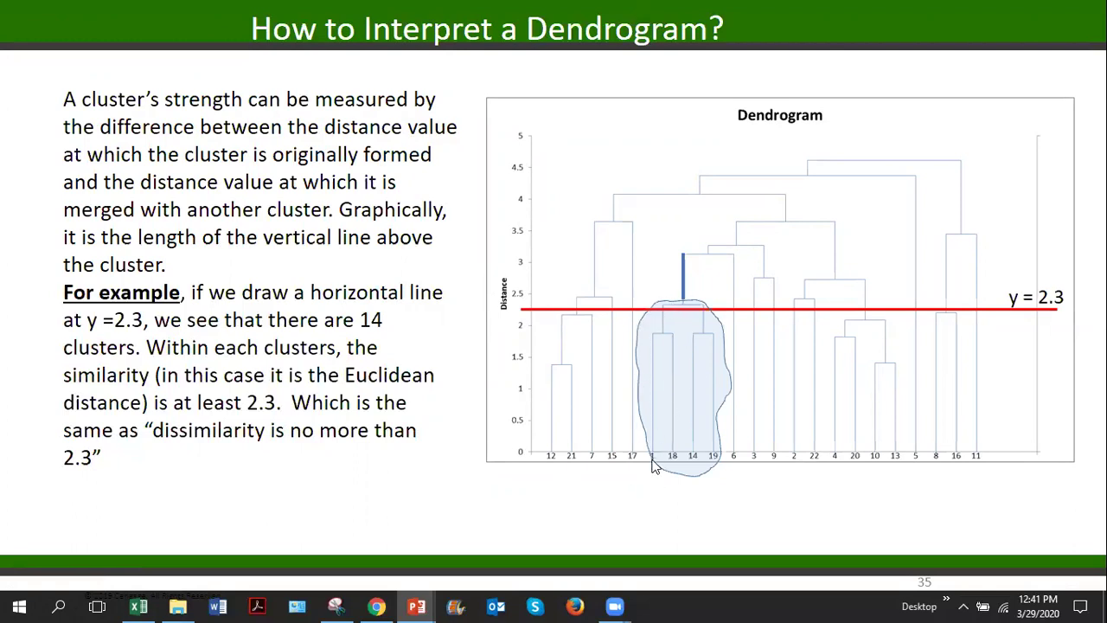
pyautogui.click(732, 315)
pyautogui.press('Left')
pyautogui.click(873, 460)
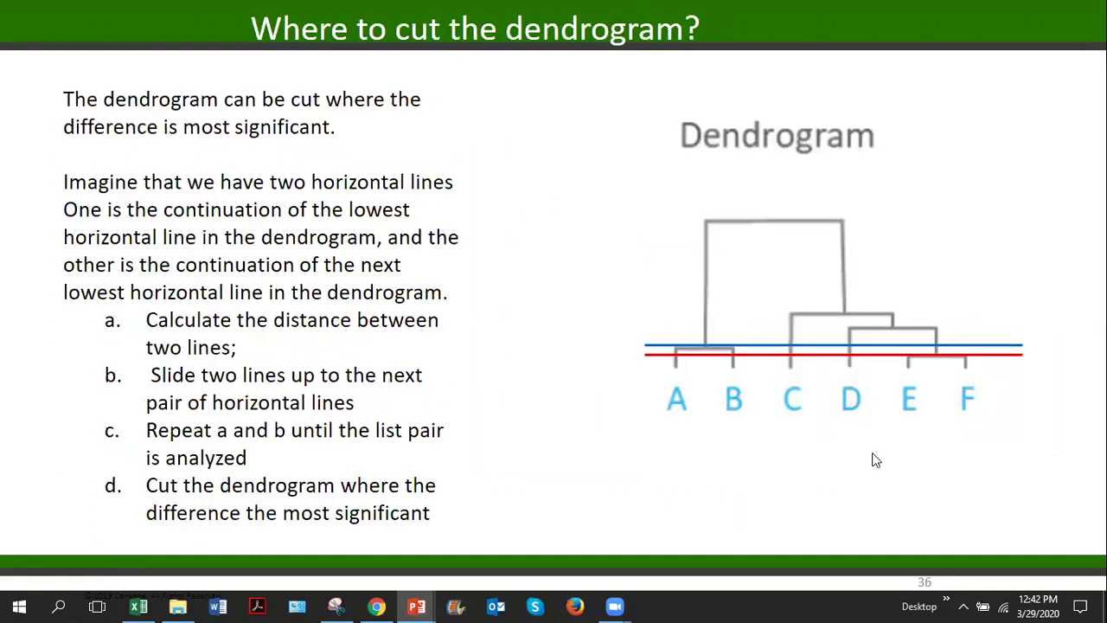